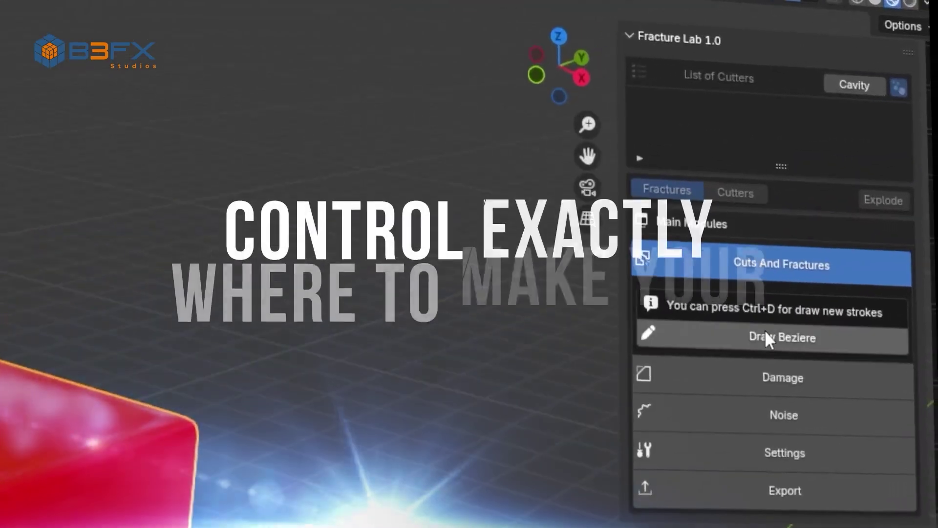
Step: Draw two Bezier cut strokes across the red cube and spread the fragments with Explode
{"action": "left_click", "coordinate": [764, 333]}
{"action": "left_click_drag", "start_coordinate": [652, 159], "coordinate": [357, 446]}
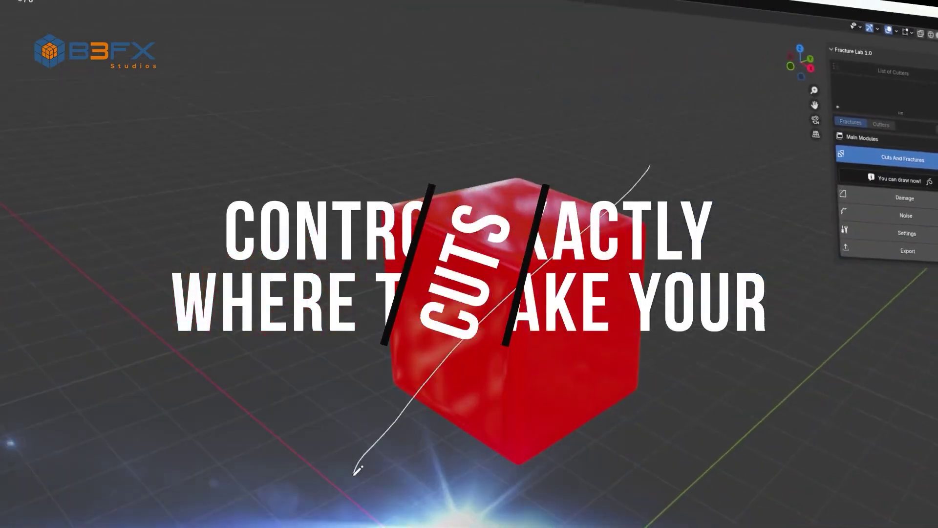
{"action": "left_click_drag", "start_coordinate": [317, 304], "coordinate": [825, 326]}
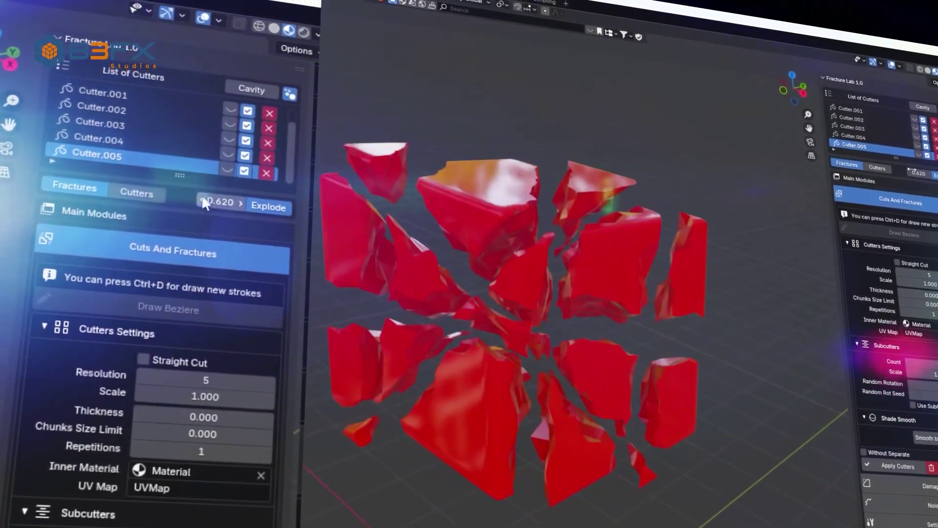
{"action": "left_click_drag", "start_coordinate": [220, 197], "coordinate": [273, 197]}
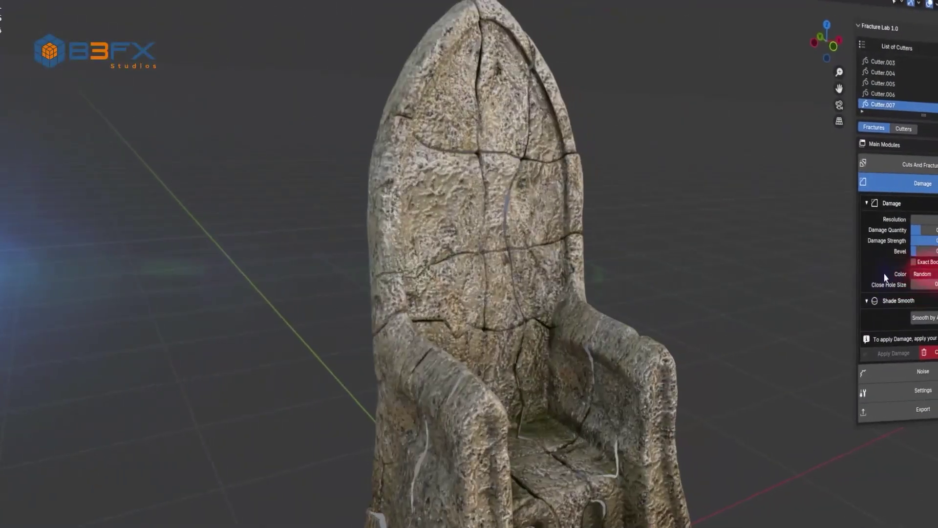
Step: Set the Chunks Size Limit to 0.5 and export the fractured rock to RBDLab
{"action": "middle_click_drag", "start_coordinate": [763, 247], "coordinate": [513, 242]}
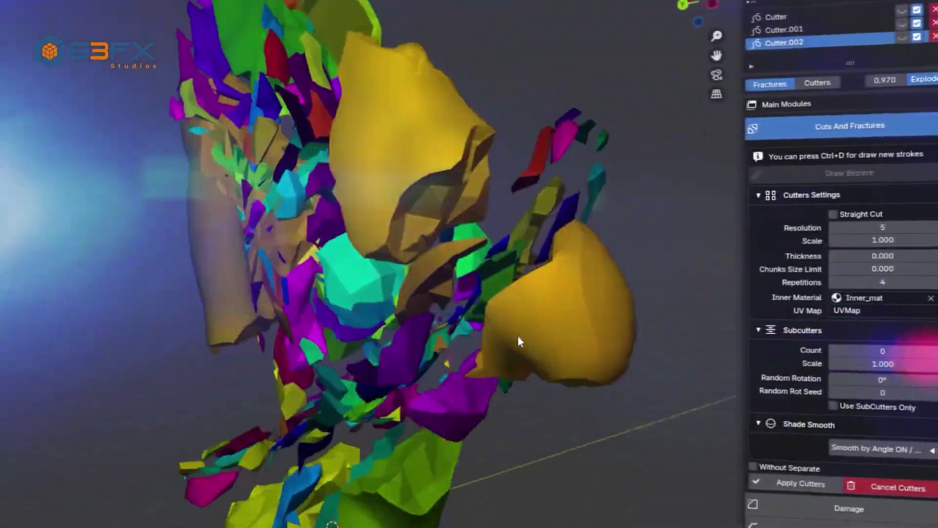
{"action": "middle_click_drag", "start_coordinate": [517, 335], "coordinate": [624, 303]}
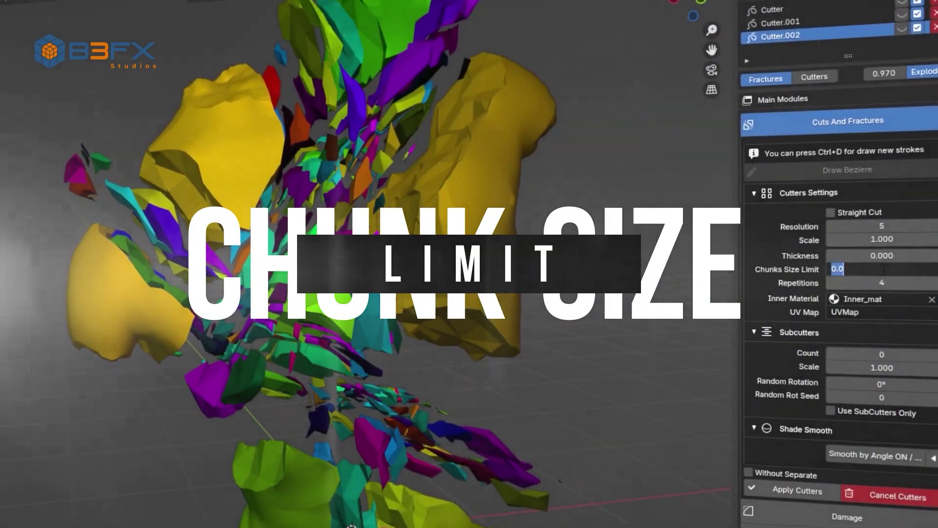
{"action": "type", "text": "0.5"}
{"action": "key", "text": "Return"}
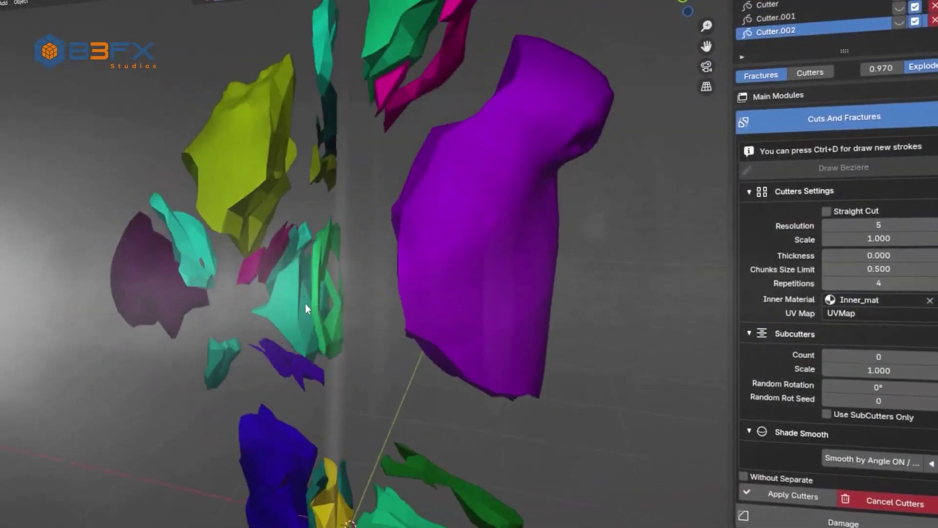
{"action": "middle_click_drag", "start_coordinate": [306, 309], "coordinate": [359, 322]}
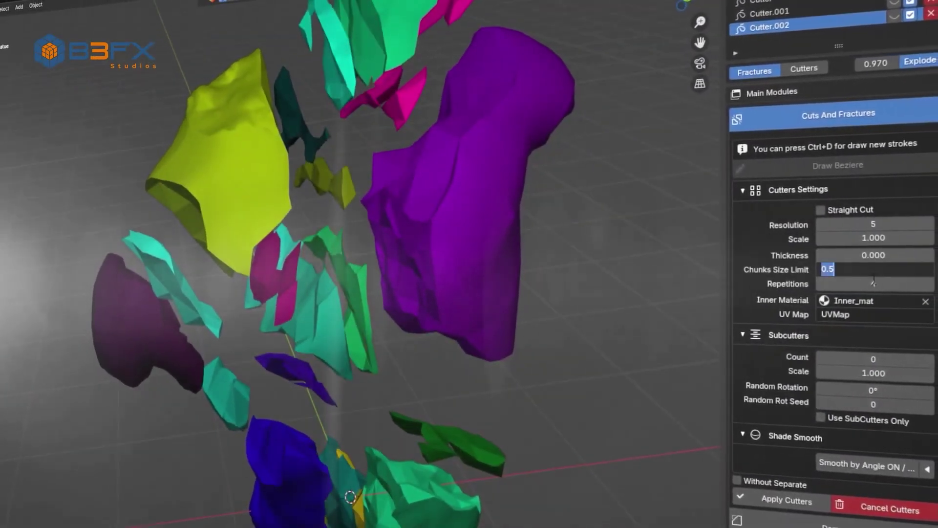
{"action": "key", "text": "Return"}
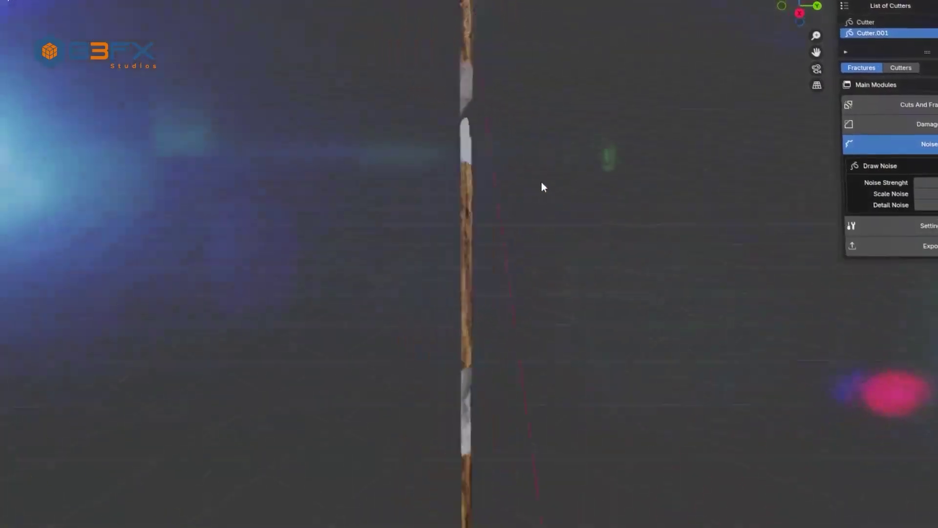
{"action": "middle_click_drag", "start_coordinate": [542, 187], "coordinate": [603, 165]}
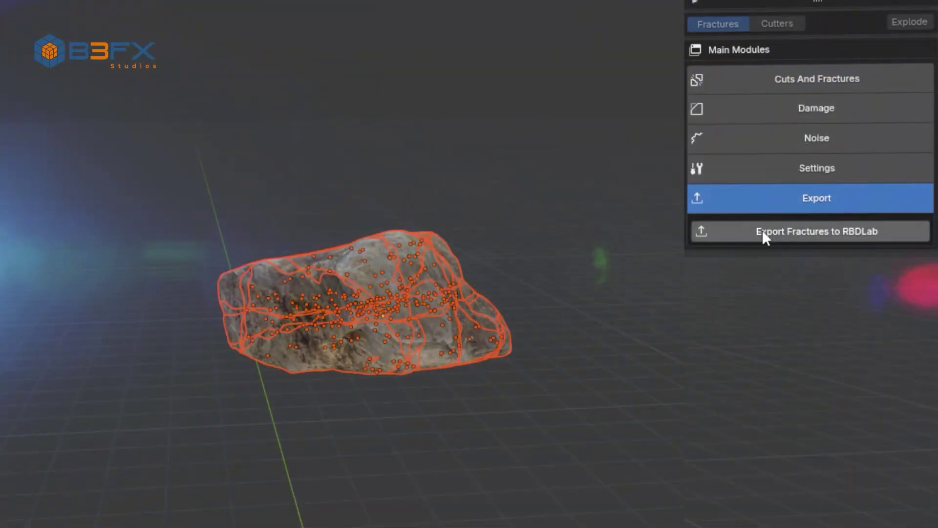
{"action": "left_click", "coordinate": [765, 233]}
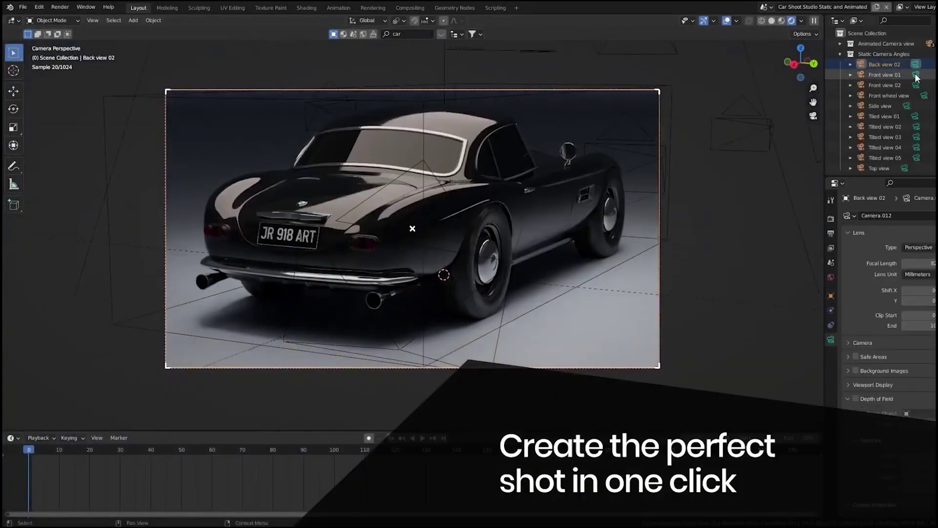
Step: Switch to another of the car's saved Static Camera Angles
{"action": "left_click", "coordinate": [917, 78]}
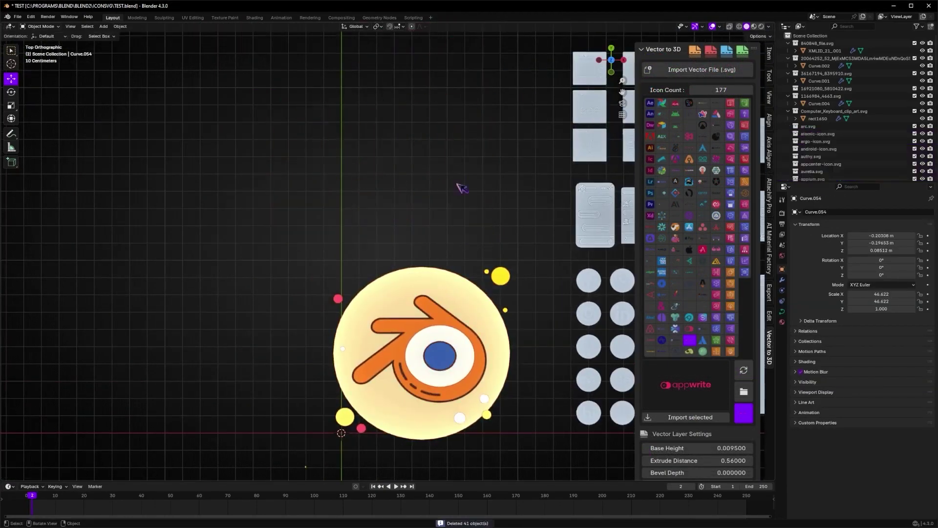
Step: Set the Blender badge's Curve Offset to -0.001 and edit the Instagram badge's Bevel Depth
{"action": "double_click", "coordinate": [659, 464]}
{"action": "type", "text": "-0.001"}
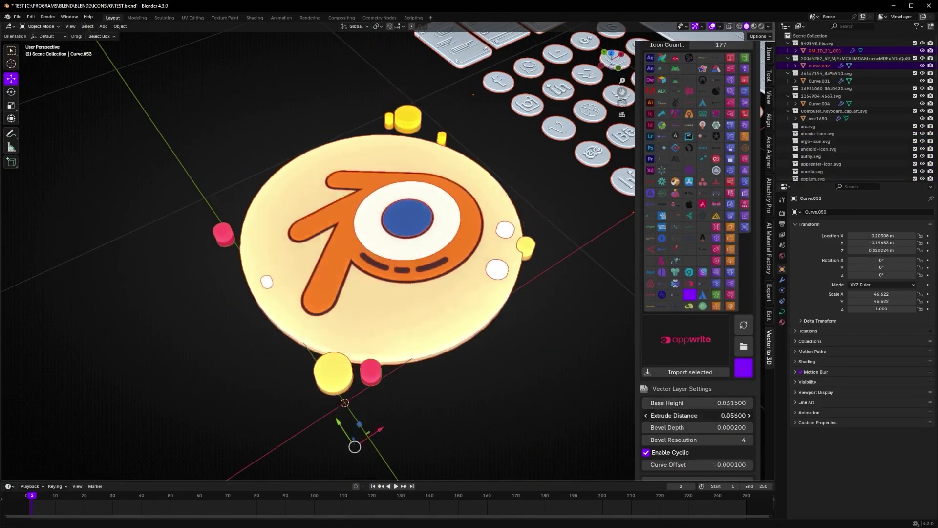
{"action": "middle_click_drag", "start_coordinate": [439, 367], "coordinate": [556, 296], "text": "shift"}
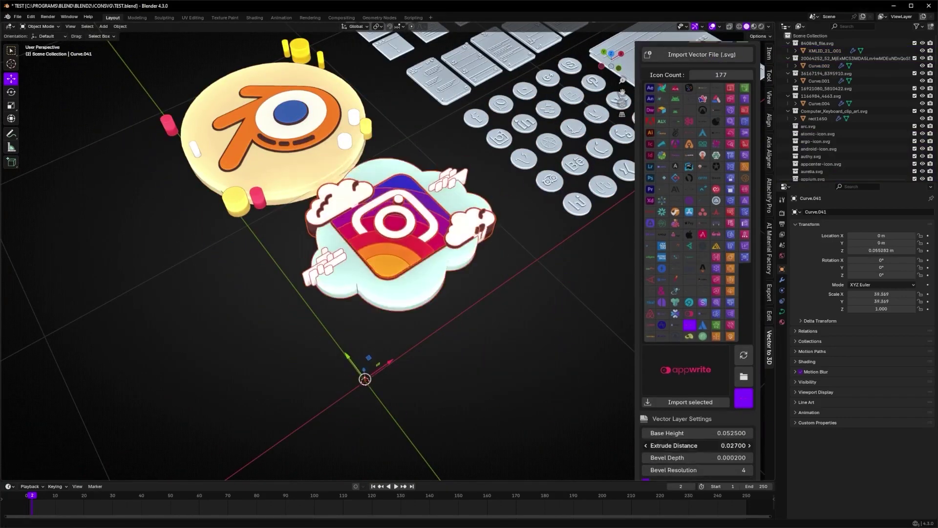
{"action": "double_click", "coordinate": [720, 442]}
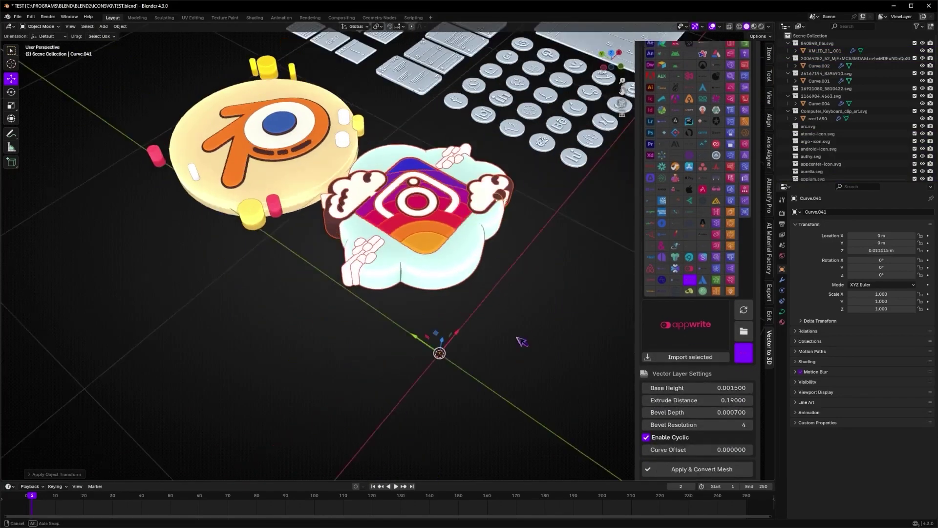
{"action": "key", "text": "7"}
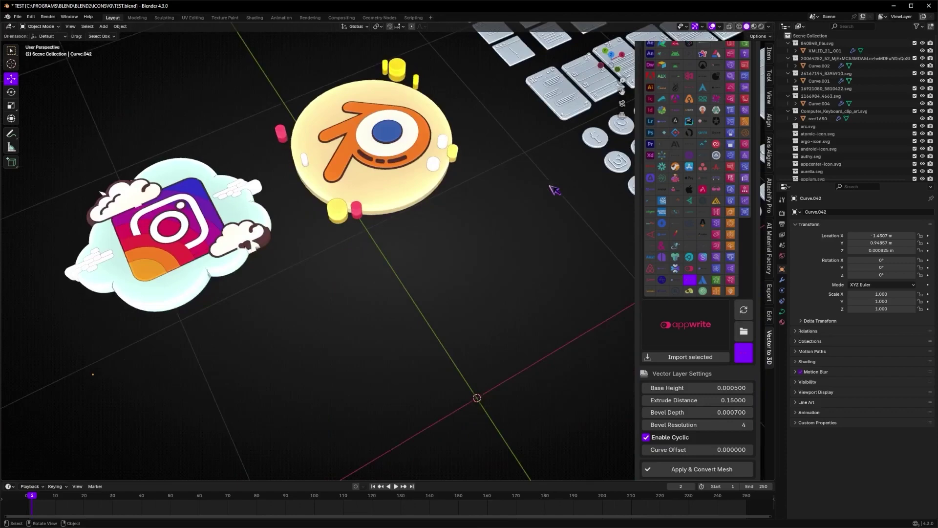
{"action": "middle_click_drag", "start_coordinate": [630, 215], "coordinate": [608, 226], "text": "shift"}
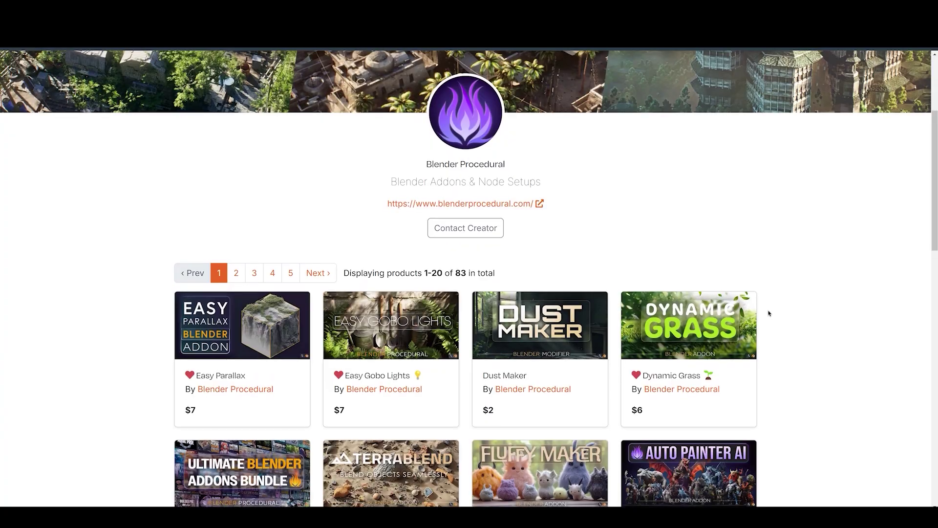
Step: Scroll down through Blender Procedural's product grid and back up
{"action": "scroll", "coordinate": [792, 302], "scroll_direction": "down", "scroll_amount": 2}
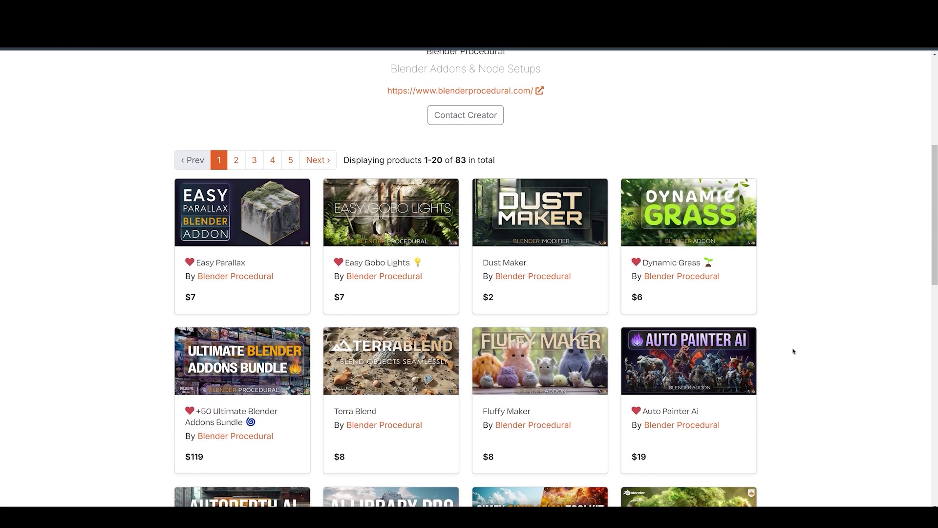
{"action": "scroll", "coordinate": [842, 309], "scroll_direction": "down", "scroll_amount": 7}
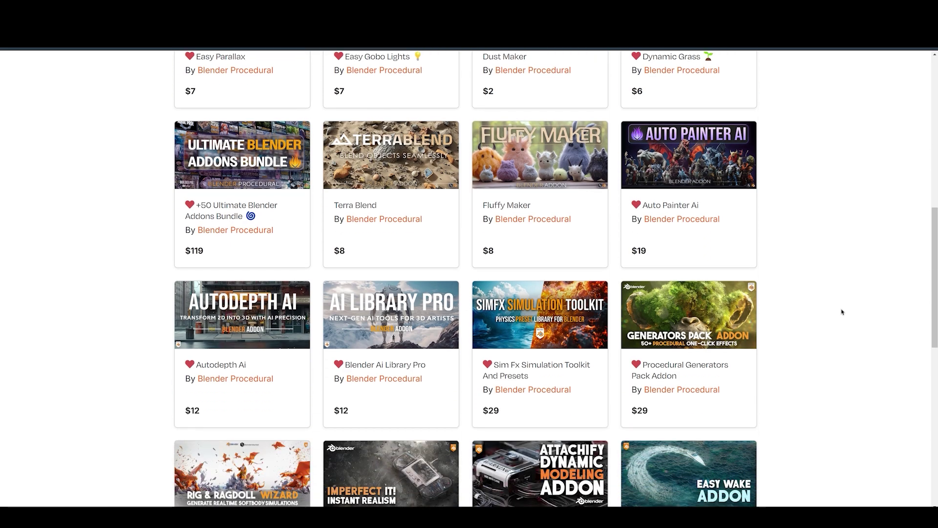
{"action": "scroll", "coordinate": [842, 312], "scroll_direction": "down", "scroll_amount": 3}
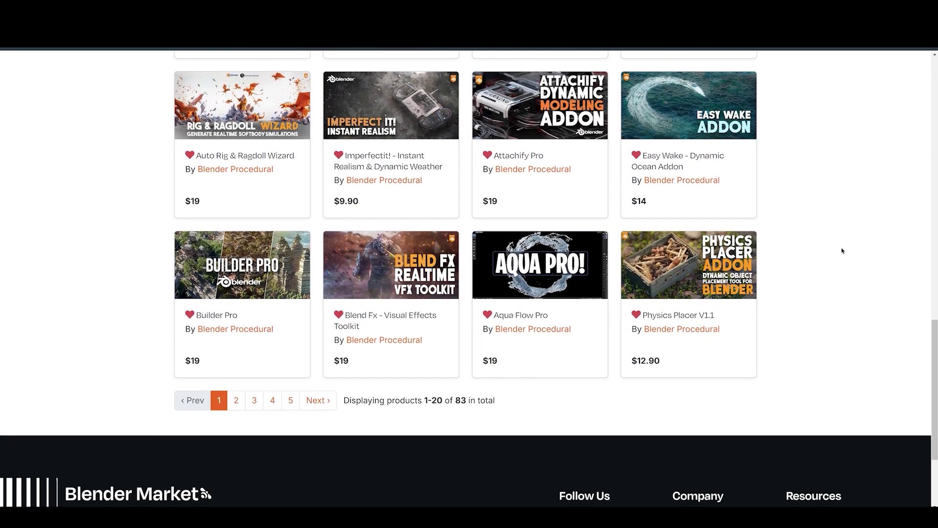
{"action": "scroll", "coordinate": [845, 252], "scroll_direction": "up", "scroll_amount": 1}
{"action": "scroll", "coordinate": [841, 180], "scroll_direction": "up", "scroll_amount": 1}
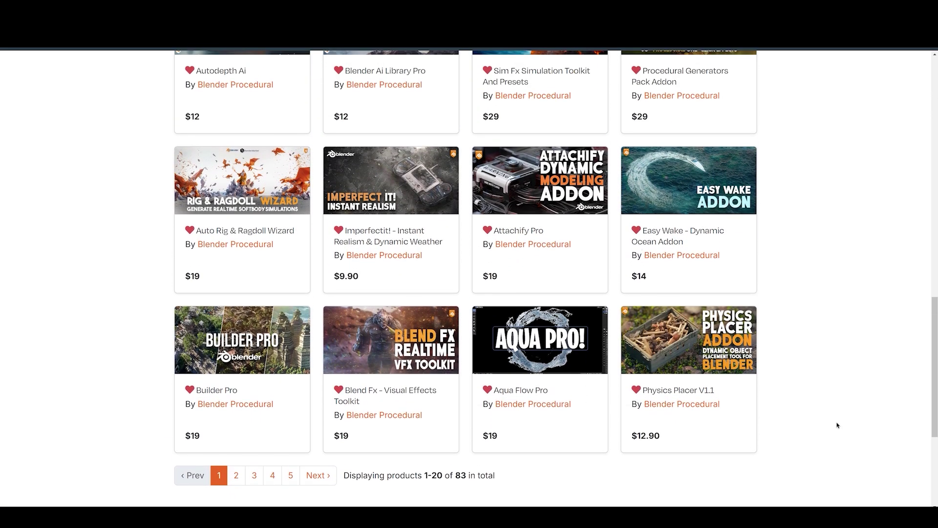
{"action": "scroll", "coordinate": [858, 308], "scroll_direction": "up", "scroll_amount": 5}
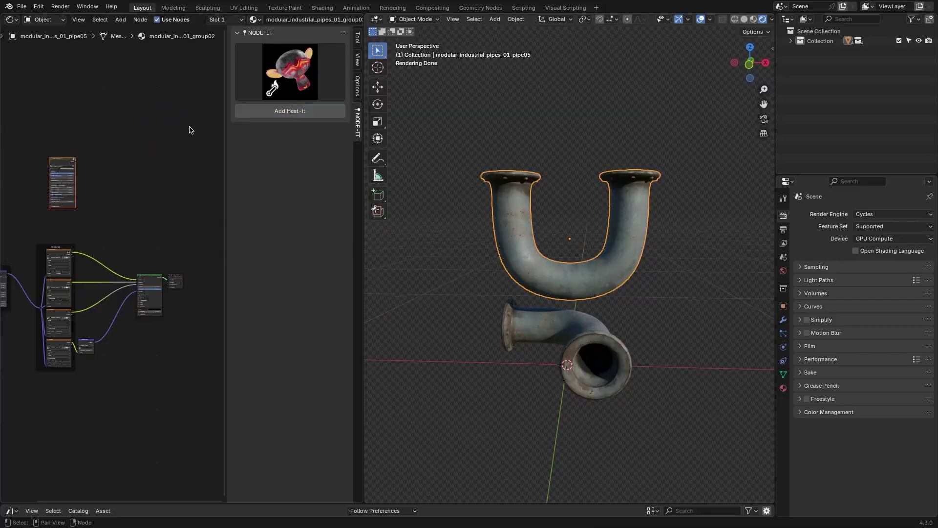
Step: Add a Heat-it node from the Node-It effects to the pipe material
{"action": "left_click", "coordinate": [290, 86]}
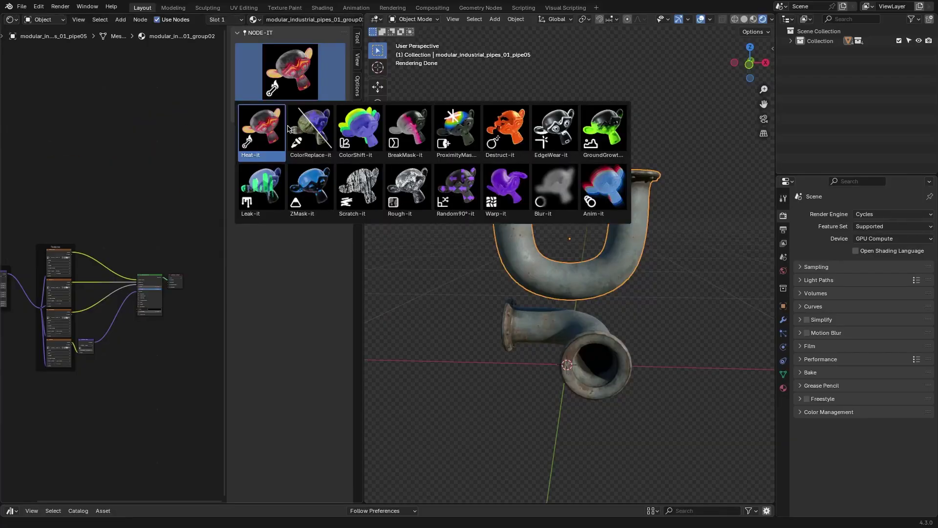
{"action": "left_click", "coordinate": [303, 111]}
{"action": "key", "text": "KP_Decimal"}
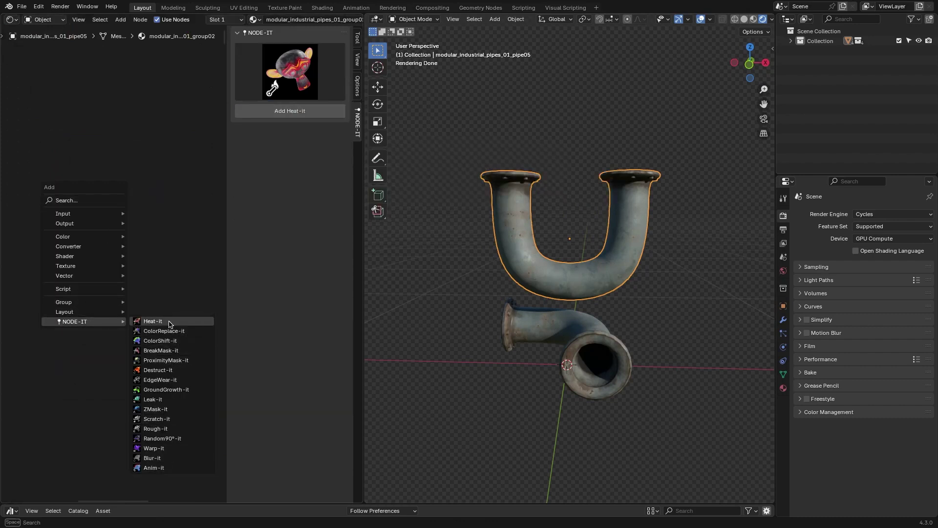
{"action": "left_click", "coordinate": [152, 321]}
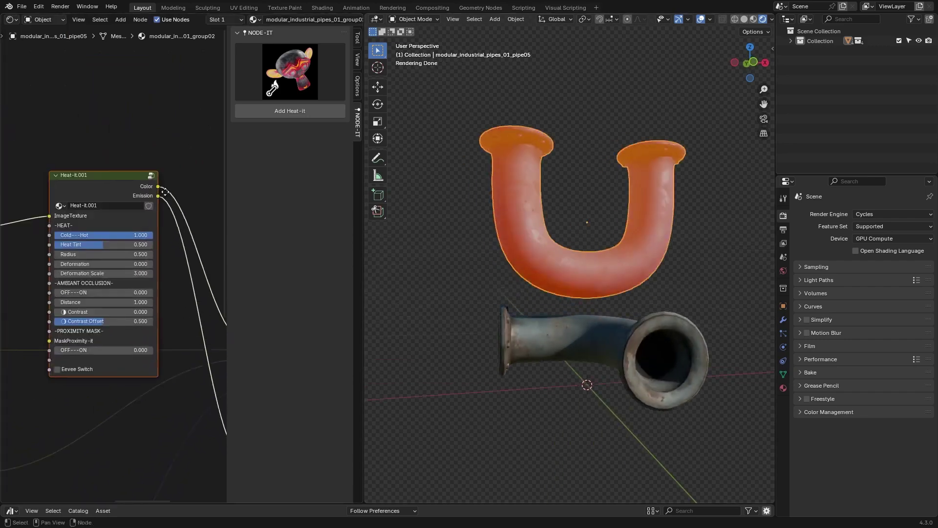
Step: Adjust the U-pipe's Cold---Hot amount and Heat Tint, then reset the heat Radius to zero
{"action": "left_click_drag", "start_coordinate": [98, 198], "coordinate": [74, 198]}
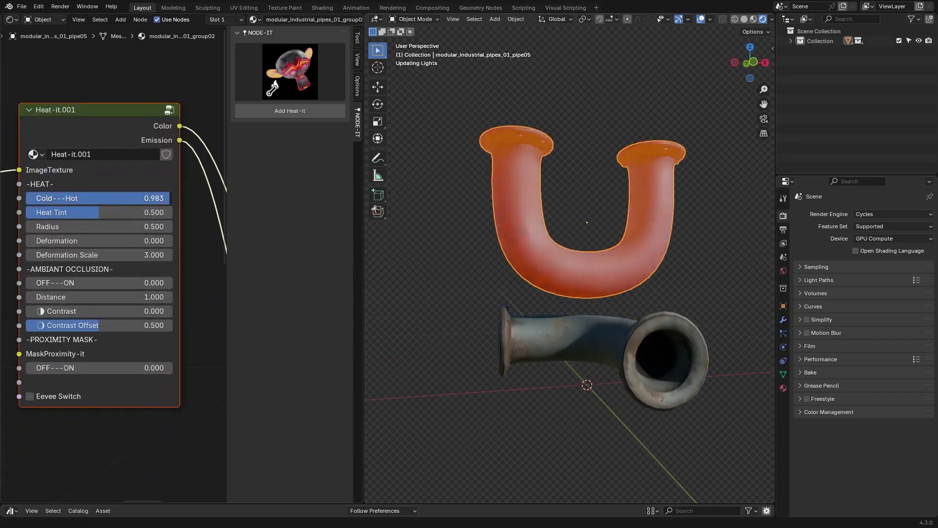
{"action": "left_click_drag", "start_coordinate": [155, 217], "coordinate": [29, 217]}
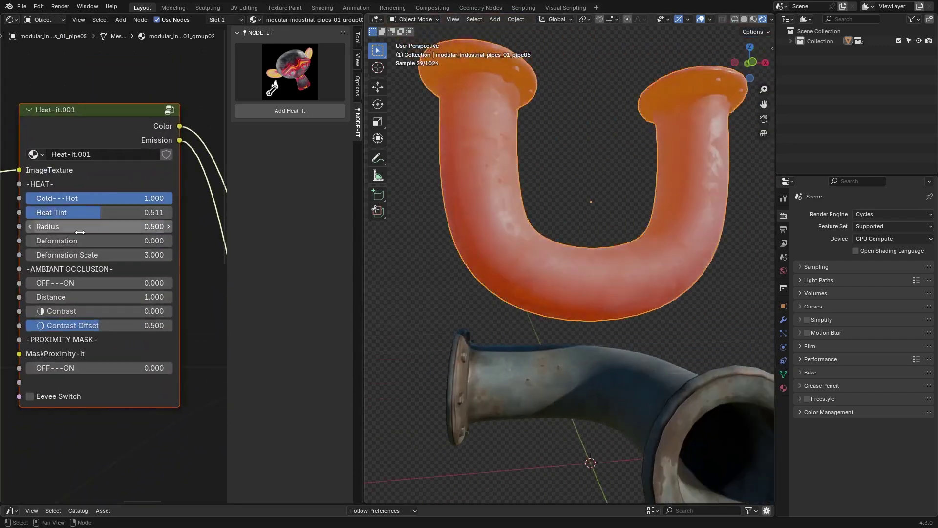
{"action": "left_click_drag", "start_coordinate": [80, 232], "coordinate": [134, 232]}
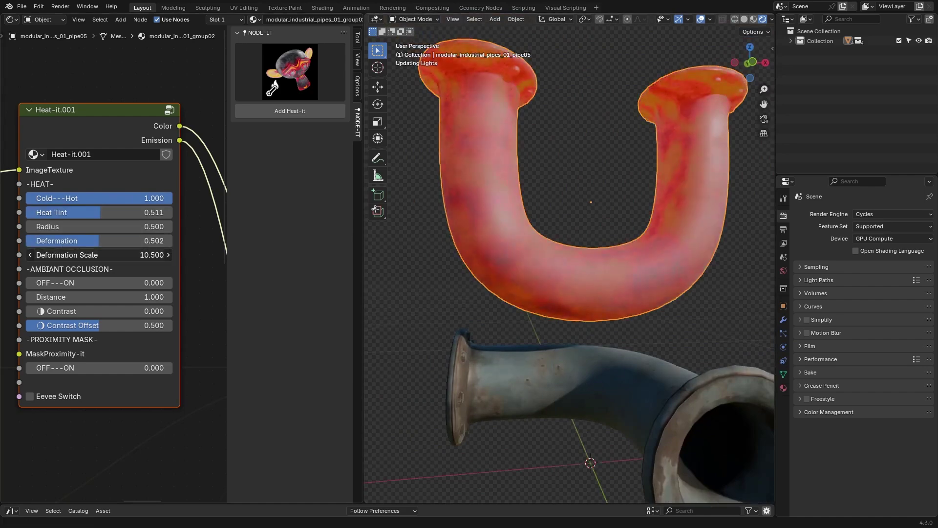
{"action": "scroll", "coordinate": [515, 250], "scroll_direction": "up", "scroll_amount": 2}
{"action": "scroll", "coordinate": [515, 250], "scroll_direction": "down", "scroll_amount": 4}
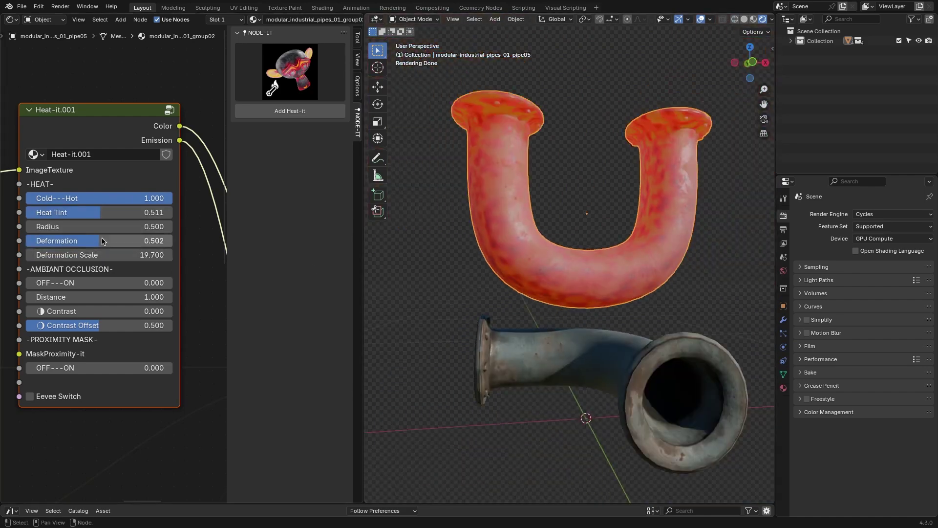
{"action": "left_click_drag", "start_coordinate": [98, 226], "coordinate": [49, 226]}
Step: Select the bottom pipe, cancel a vertical move, and reselect the U-shaped pipe
{"action": "left_click", "coordinate": [639, 355]}
{"action": "key", "text": "g"}
{"action": "key", "text": "z"}
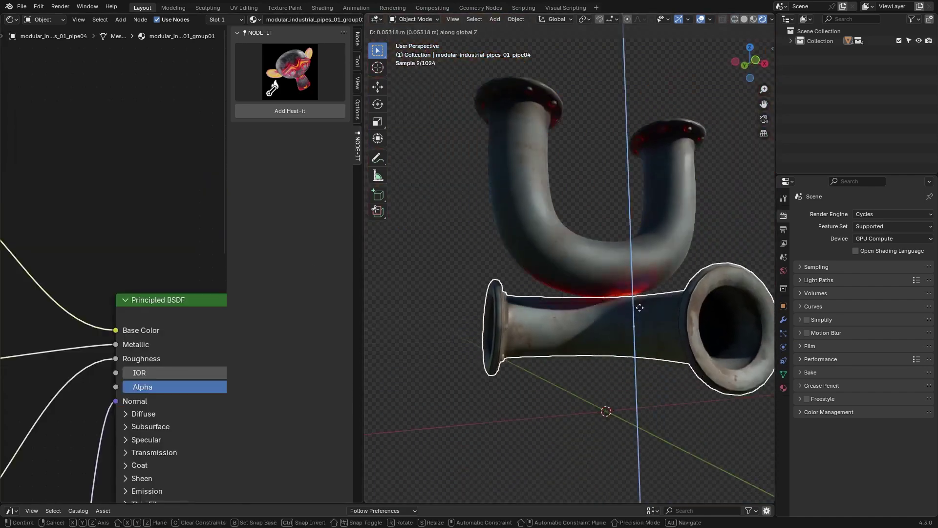
{"action": "right_click", "coordinate": [640, 307]}
{"action": "left_click", "coordinate": [552, 294]}
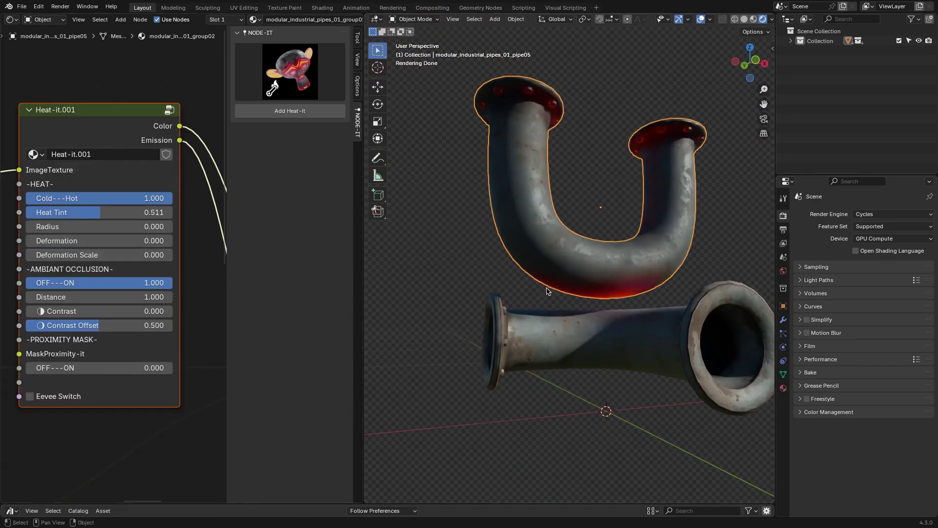
{"action": "key", "text": "ctrl+z"}
{"action": "key", "text": "ctrl+shift+z"}
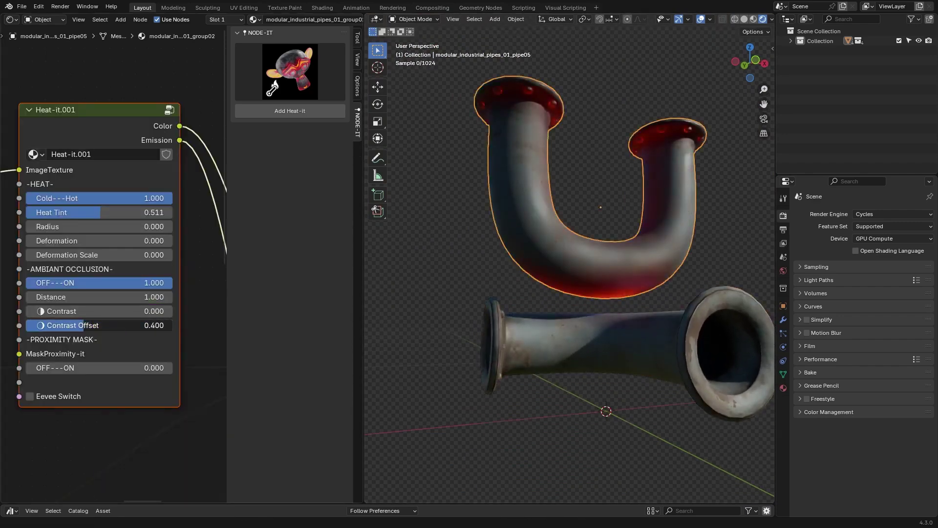
{"action": "scroll", "coordinate": [570, 263], "scroll_direction": "down", "scroll_amount": 5}
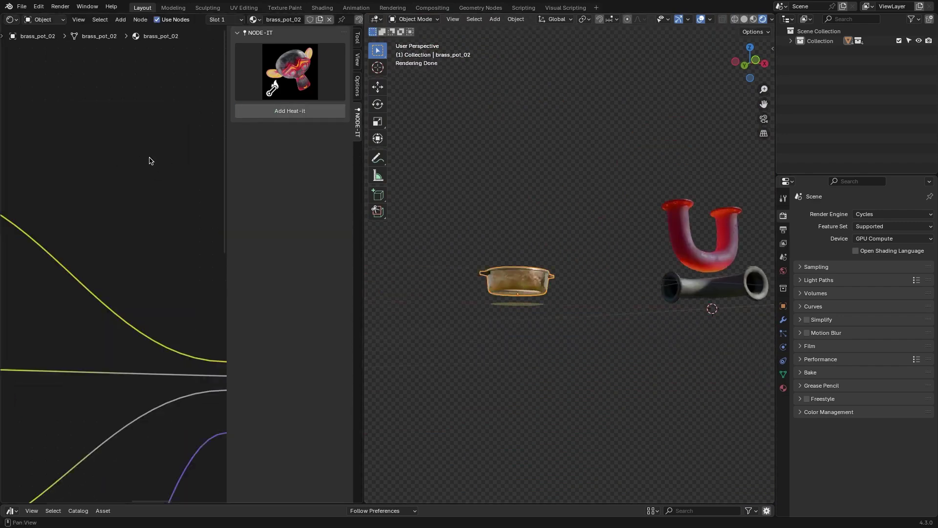
{"action": "scroll", "coordinate": [123, 223], "scroll_direction": "up", "scroll_amount": 6}
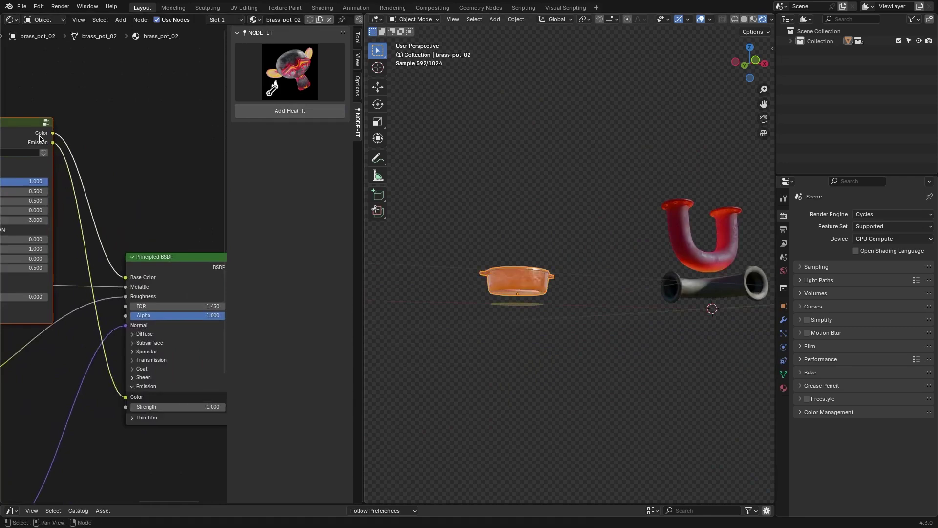
Step: Tweak the heat effect's Contrast Offset and switch its ambient occlusion on
{"action": "key", "text": "ctrl+z"}
{"action": "key", "text": "ctrl+z"}
{"action": "key", "text": "KP_Decimal"}
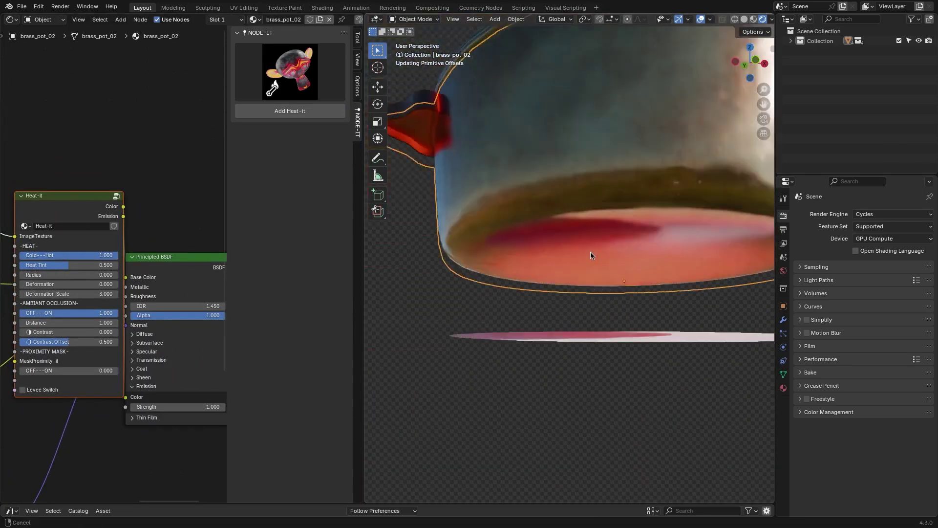
{"action": "key", "text": "ctrl+z"}
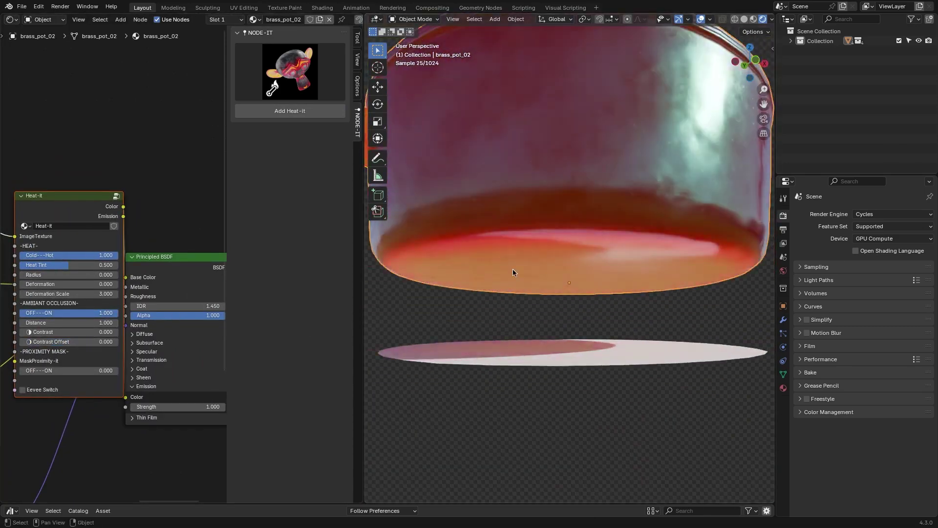
{"action": "scroll", "coordinate": [513, 272], "scroll_direction": "down", "scroll_amount": 5}
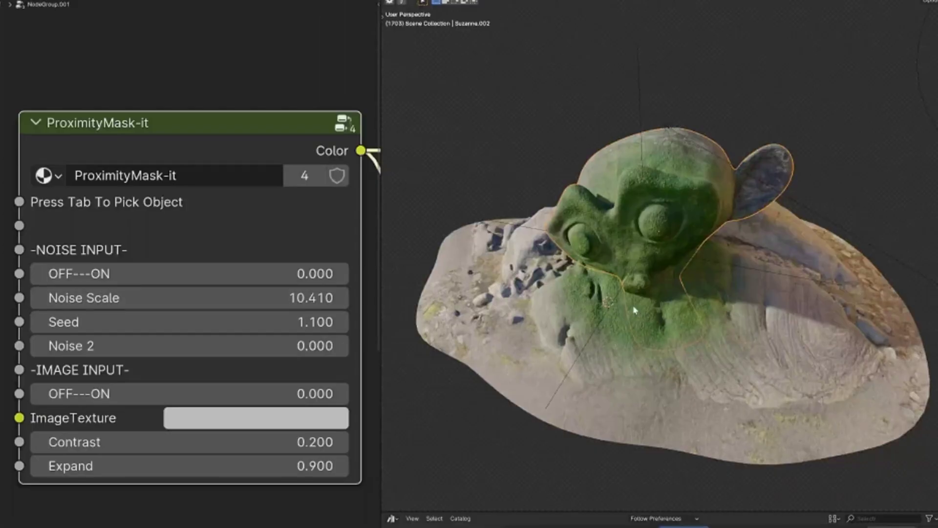
Step: Set ProximityMask-it OFF---ON to 2, Seed to 3.9 and Noise 2 to 1, adjusting contrast
{"action": "left_click_drag", "start_coordinate": [189, 274], "coordinate": [146, 298]}
{"action": "left_click_drag", "start_coordinate": [190, 442], "coordinate": [161, 466]}
{"action": "left_click_drag", "start_coordinate": [190, 322], "coordinate": [220, 345]}
{"action": "double_click", "coordinate": [190, 273]}
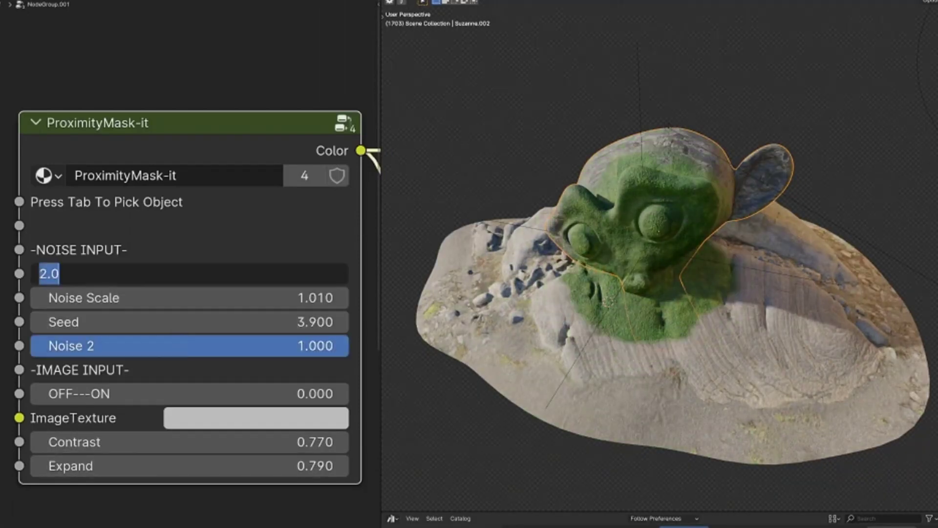
{"action": "key", "text": "Escape"}
{"action": "left_click_drag", "start_coordinate": [190, 441], "coordinate": [220, 442]}
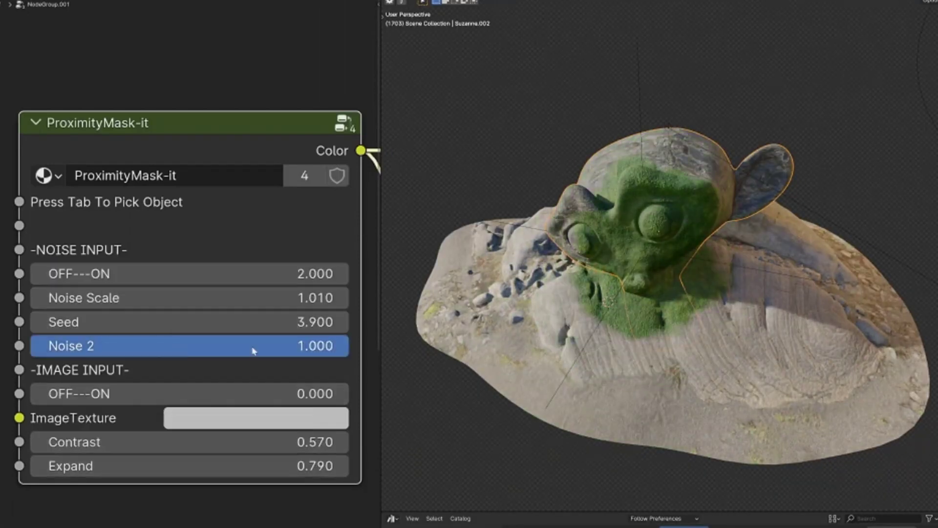
Step: Move the Empty and scale it up to enlarge the moss patch
{"action": "key", "text": "Tab"}
{"action": "key", "text": "s"}
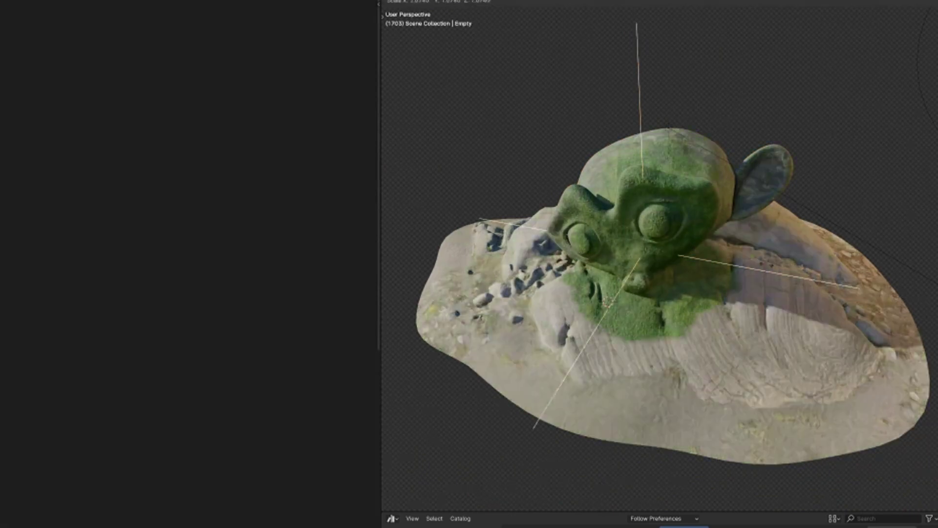
{"action": "key", "text": "Return"}
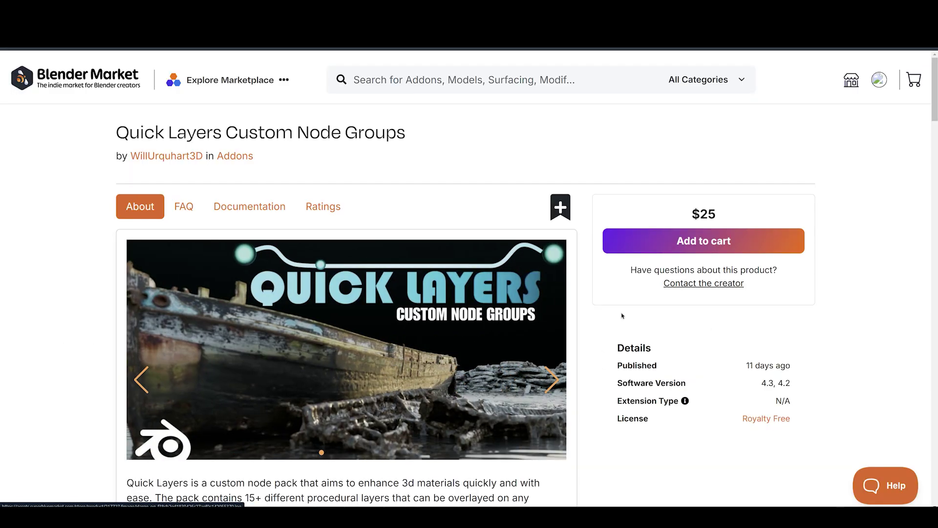
Step: Scroll down the Quick Layers page through the Snow to Stickers example images
{"action": "scroll", "coordinate": [622, 316], "scroll_direction": "down", "scroll_amount": 3}
{"action": "scroll", "coordinate": [639, 367], "scroll_direction": "down", "scroll_amount": 2}
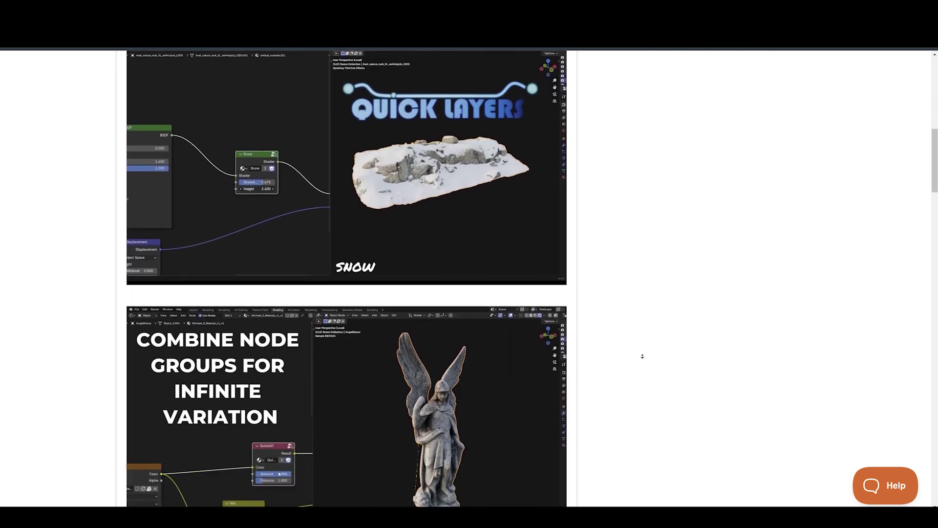
{"action": "scroll", "coordinate": [643, 357], "scroll_direction": "down", "scroll_amount": 1}
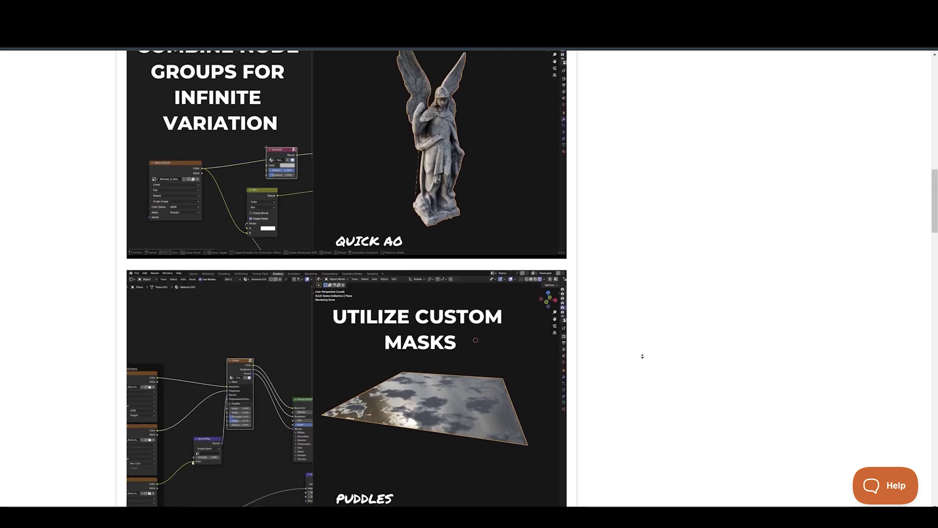
{"action": "scroll", "coordinate": [643, 356], "scroll_direction": "down", "scroll_amount": 2}
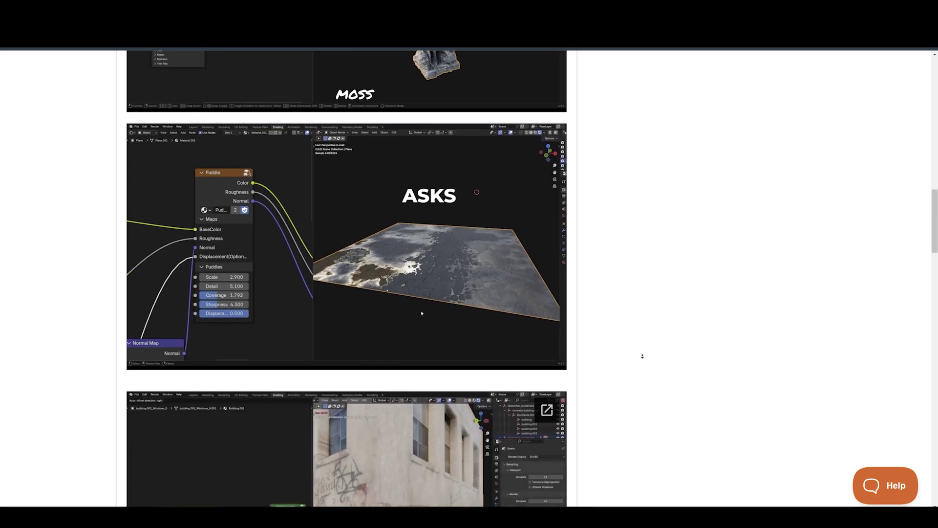
{"action": "scroll", "coordinate": [643, 356], "scroll_direction": "down", "scroll_amount": 4}
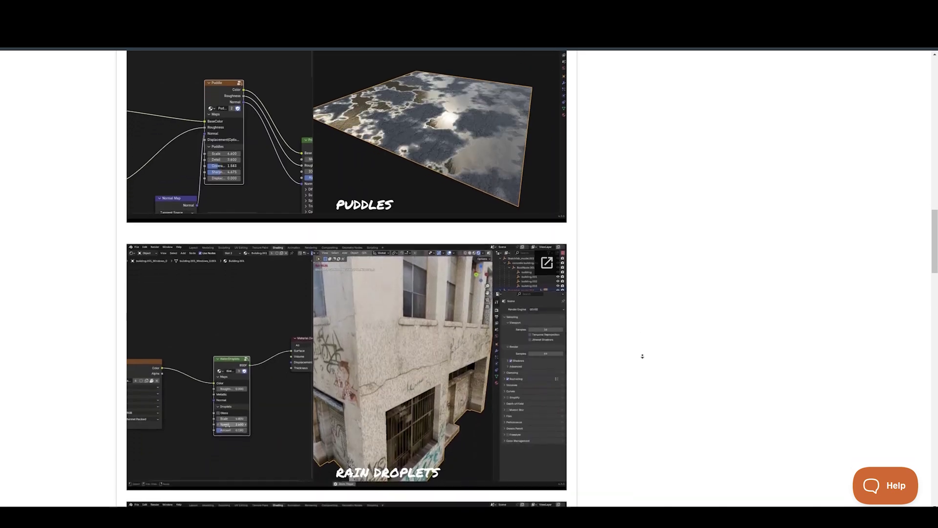
{"action": "scroll", "coordinate": [642, 357], "scroll_direction": "down", "scroll_amount": 4}
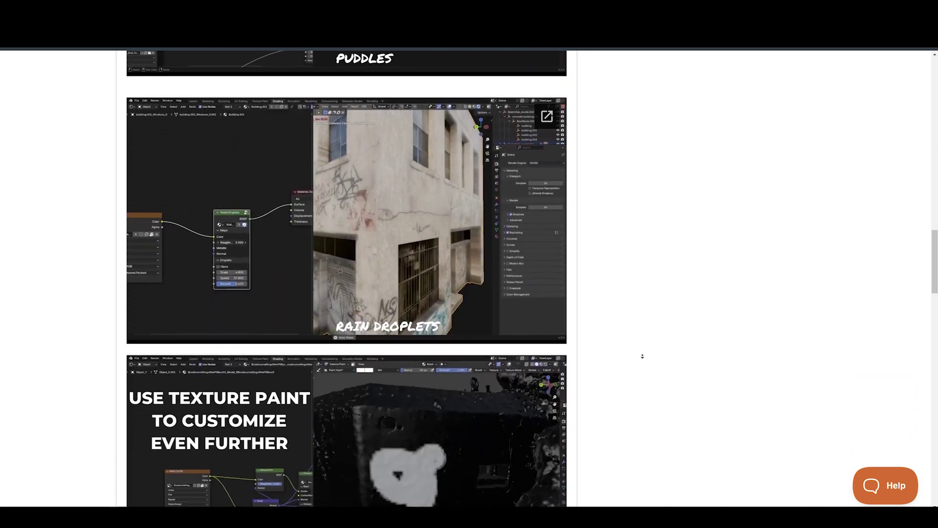
{"action": "scroll", "coordinate": [643, 356], "scroll_direction": "down", "scroll_amount": 4}
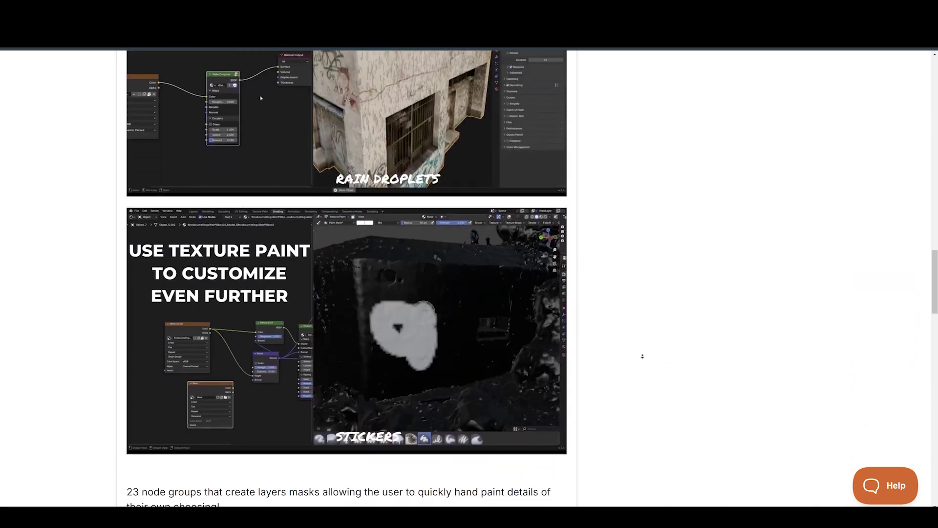
{"action": "scroll", "coordinate": [643, 356], "scroll_direction": "down", "scroll_amount": 4}
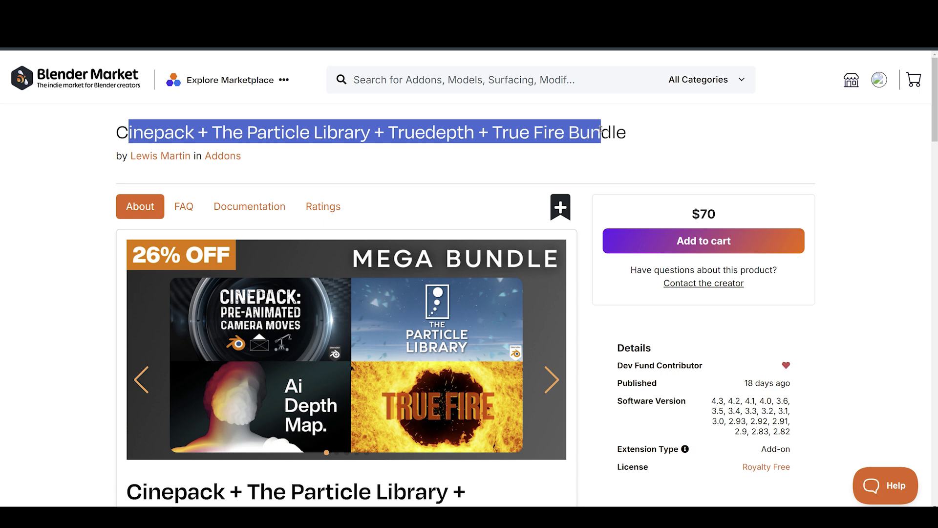
Step: Cycle through all five bundle preview images, then scroll down to 'Package Includes:'
{"action": "left_click", "coordinate": [633, 230]}
{"action": "left_click", "coordinate": [555, 381]}
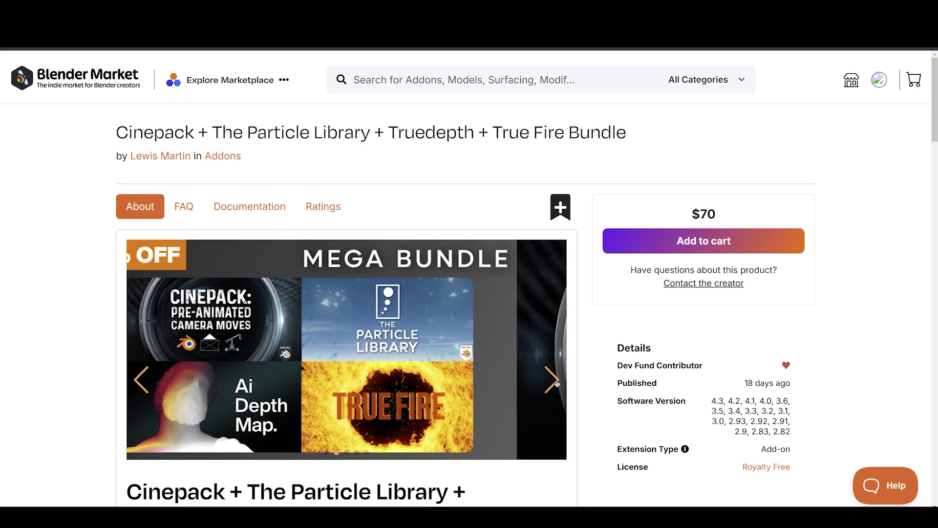
{"action": "left_click", "coordinate": [556, 383]}
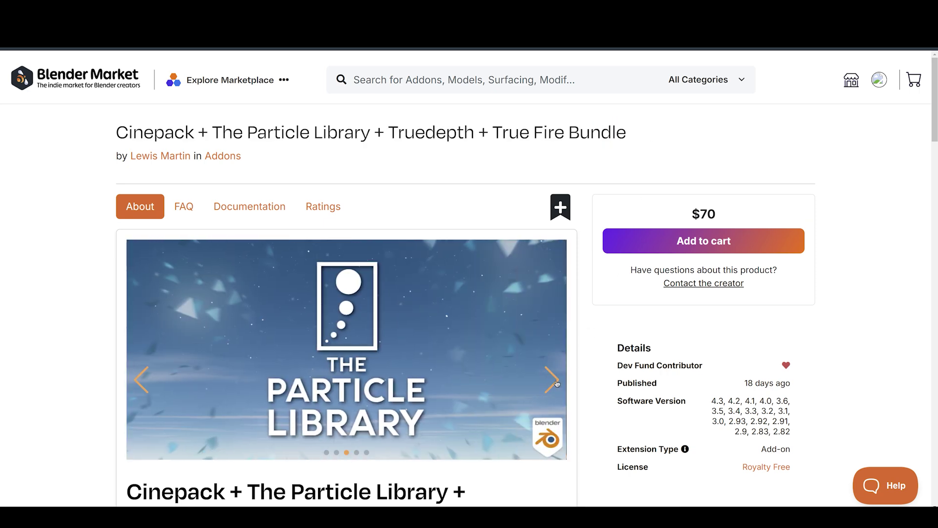
{"action": "left_click", "coordinate": [556, 383]}
{"action": "left_click", "coordinate": [557, 384]}
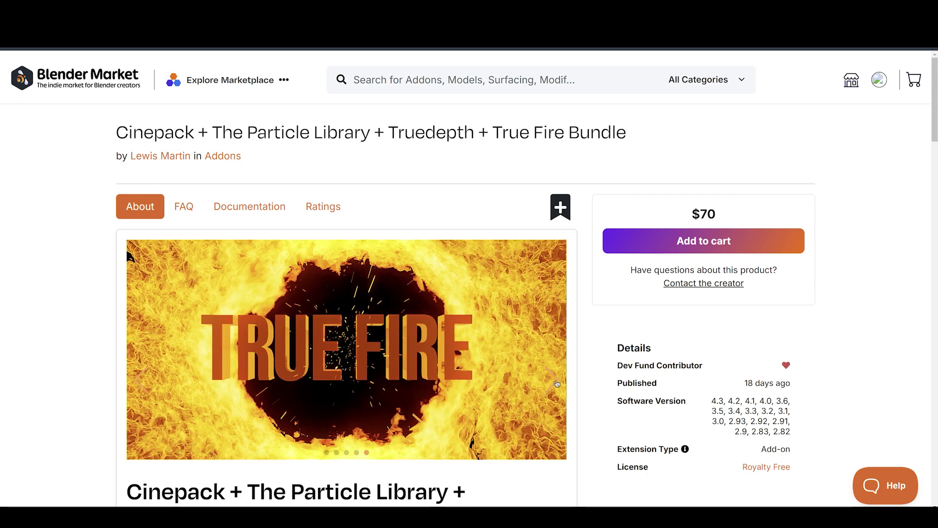
{"action": "left_click", "coordinate": [556, 383]}
{"action": "scroll", "coordinate": [608, 316], "scroll_direction": "down", "scroll_amount": 3}
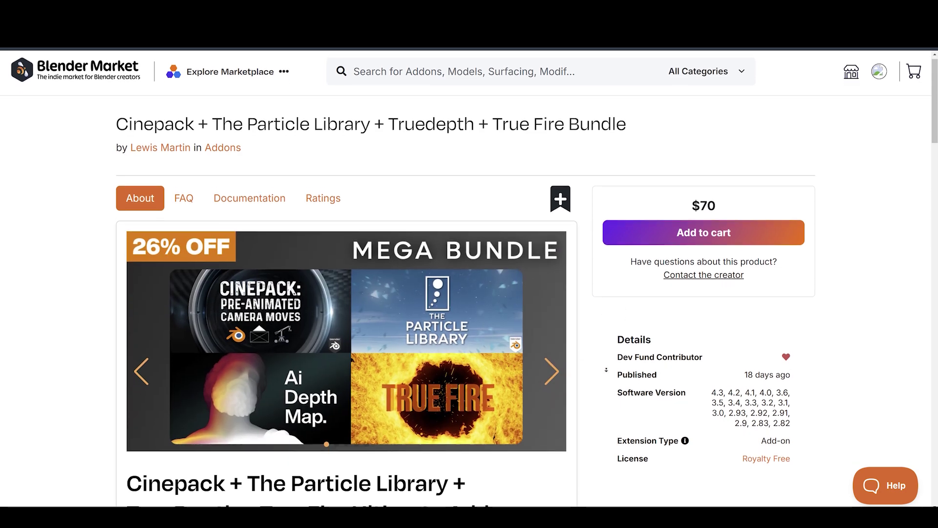
{"action": "scroll", "coordinate": [605, 371], "scroll_direction": "down", "scroll_amount": 5}
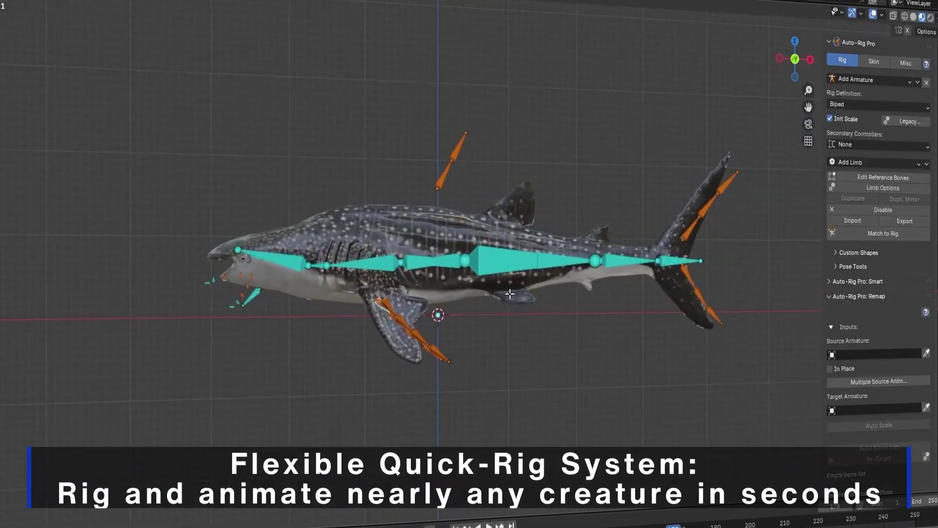
Step: Move the quick-rig bone down onto the whale shark's dorsal fin
{"action": "key", "text": "r"}
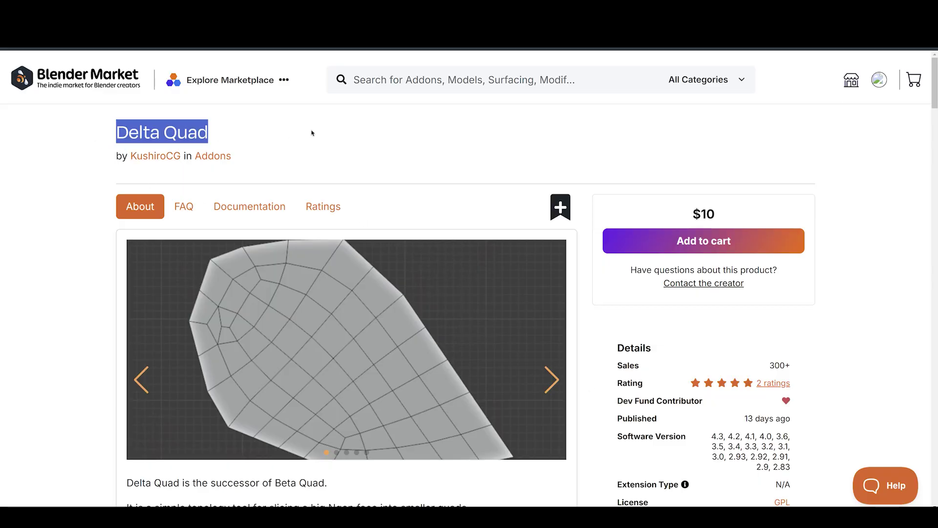
Step: Cycle through the Delta Quad preview images back to the first one
{"action": "left_click", "coordinate": [552, 380]}
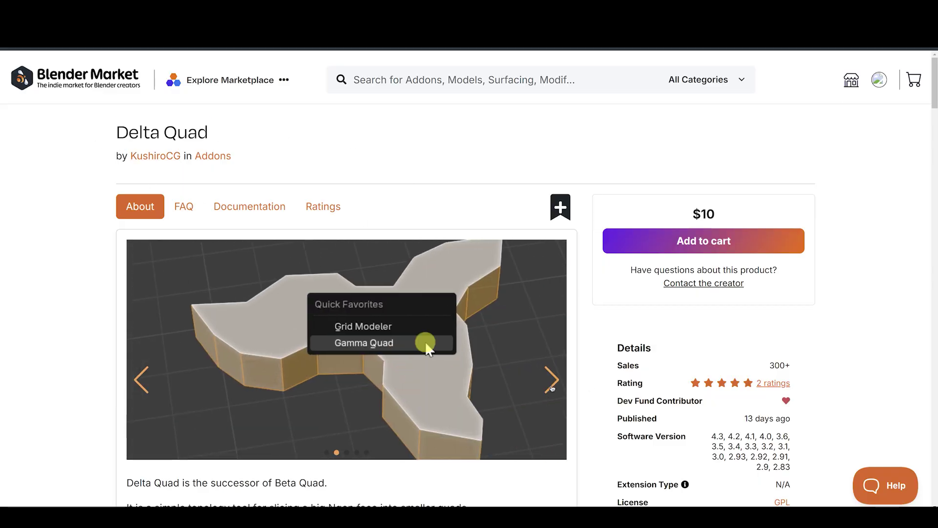
{"action": "left_click", "coordinate": [552, 380]}
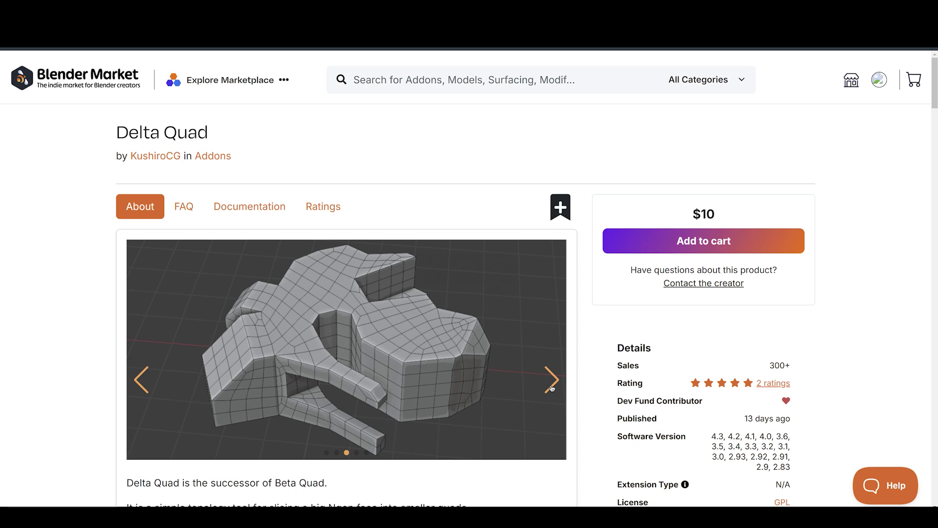
{"action": "left_click", "coordinate": [552, 381]}
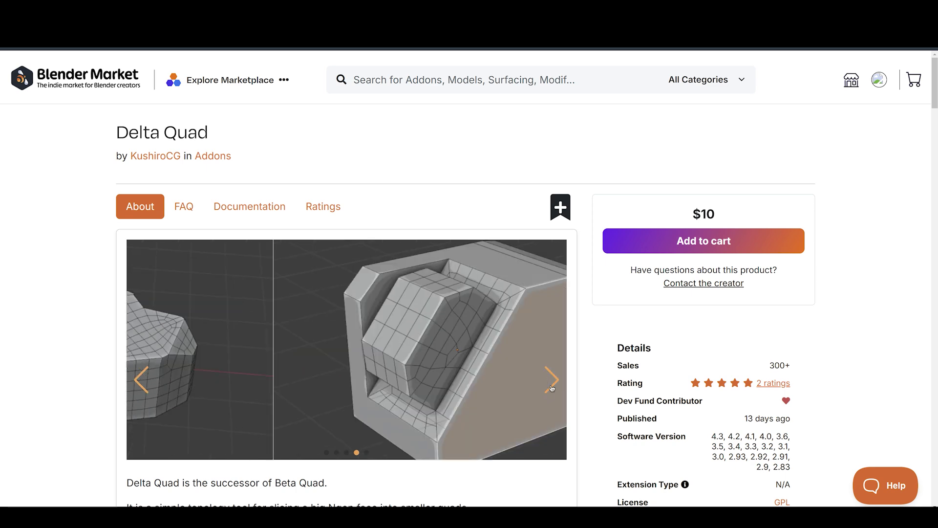
{"action": "left_click", "coordinate": [552, 386]}
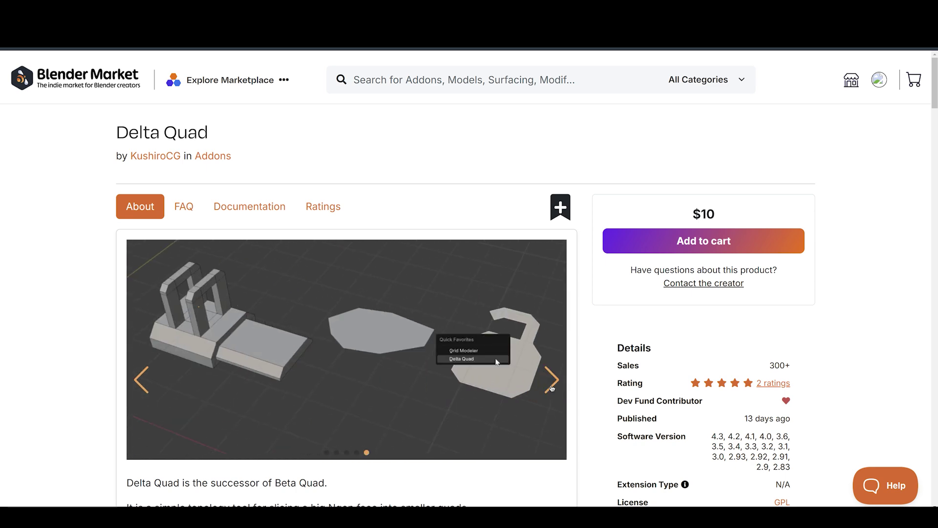
{"action": "left_click", "coordinate": [552, 388]}
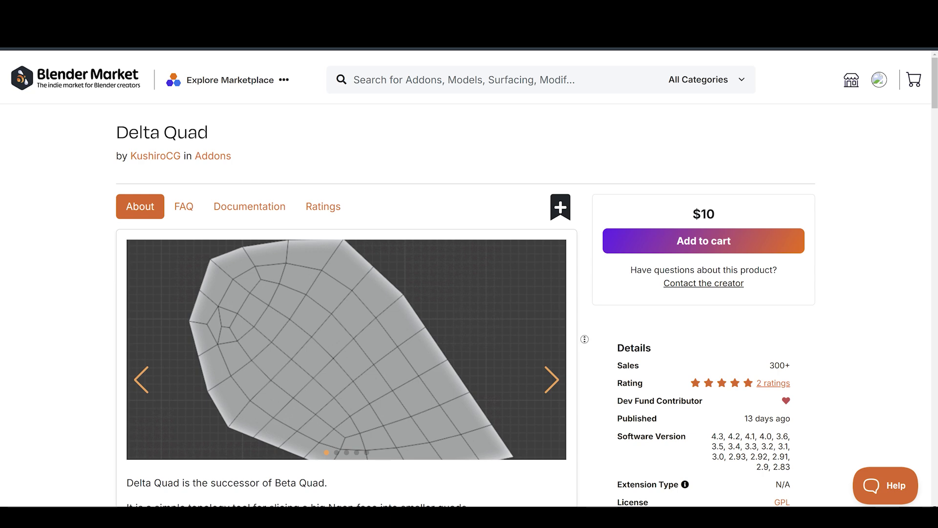
Step: Scroll down past the demo GIFs to the 'N-gons → Quads → Sub-division' section
{"action": "scroll", "coordinate": [585, 339], "scroll_direction": "down", "scroll_amount": 5}
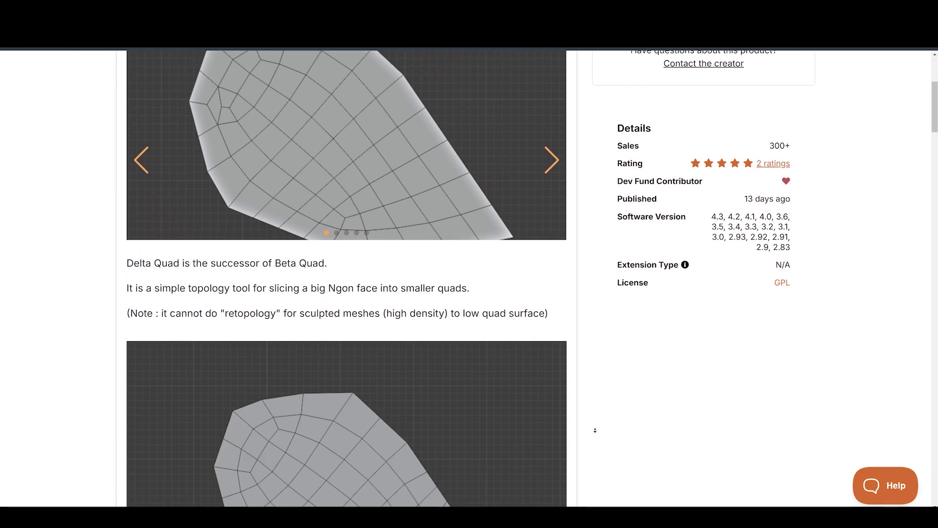
{"action": "scroll", "coordinate": [595, 430], "scroll_direction": "down", "scroll_amount": 3}
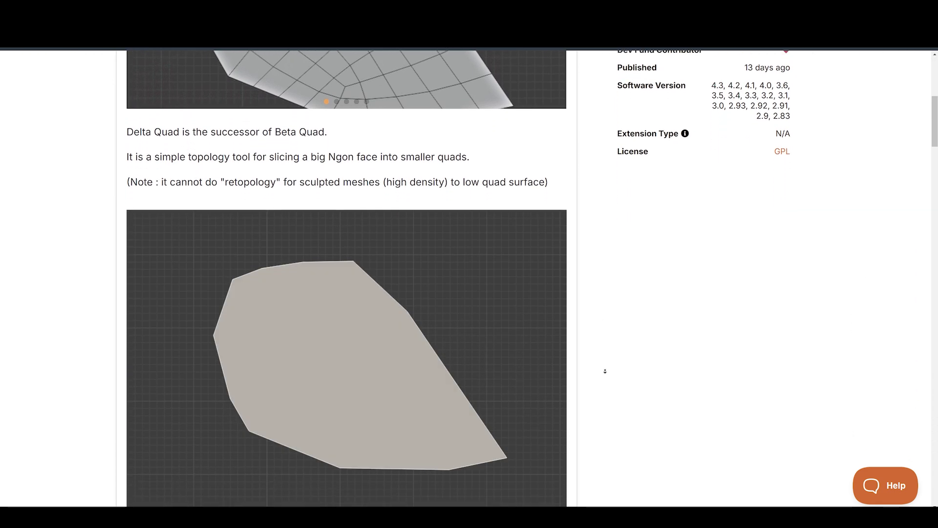
{"action": "scroll", "coordinate": [605, 374], "scroll_direction": "down", "scroll_amount": 2}
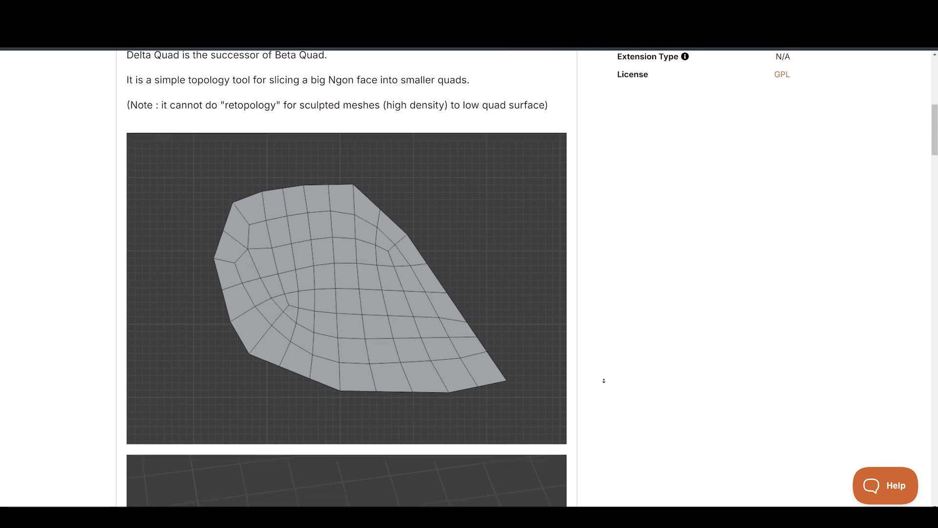
{"action": "scroll", "coordinate": [604, 381], "scroll_direction": "down", "scroll_amount": 2}
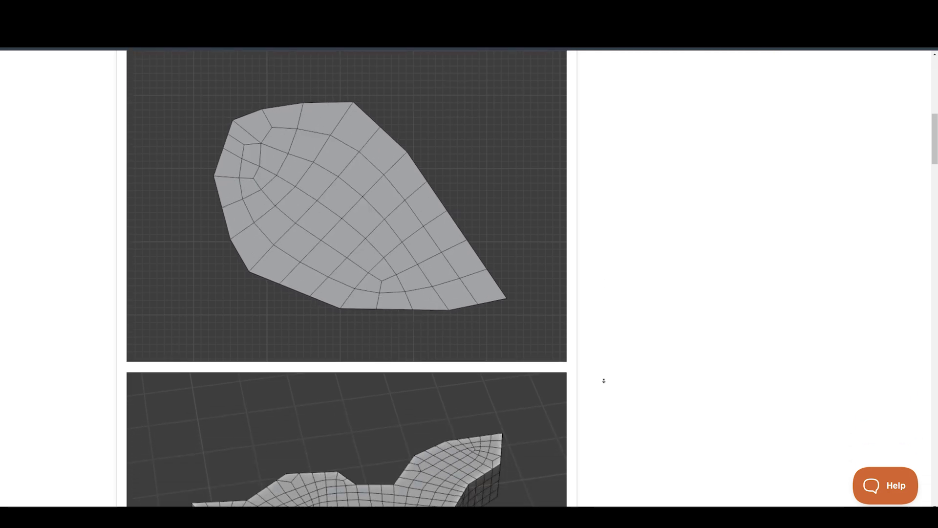
{"action": "scroll", "coordinate": [604, 380], "scroll_direction": "down", "scroll_amount": 2}
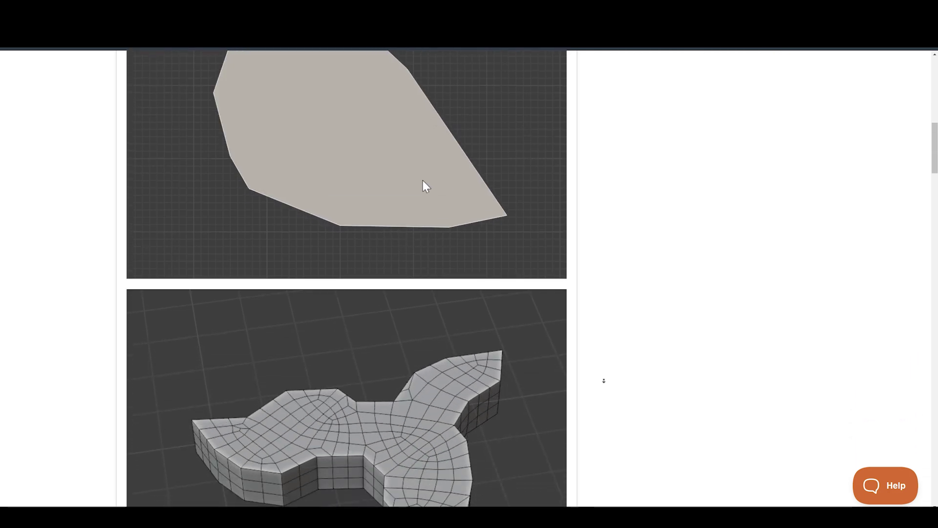
{"action": "scroll", "coordinate": [604, 381], "scroll_direction": "down", "scroll_amount": 2}
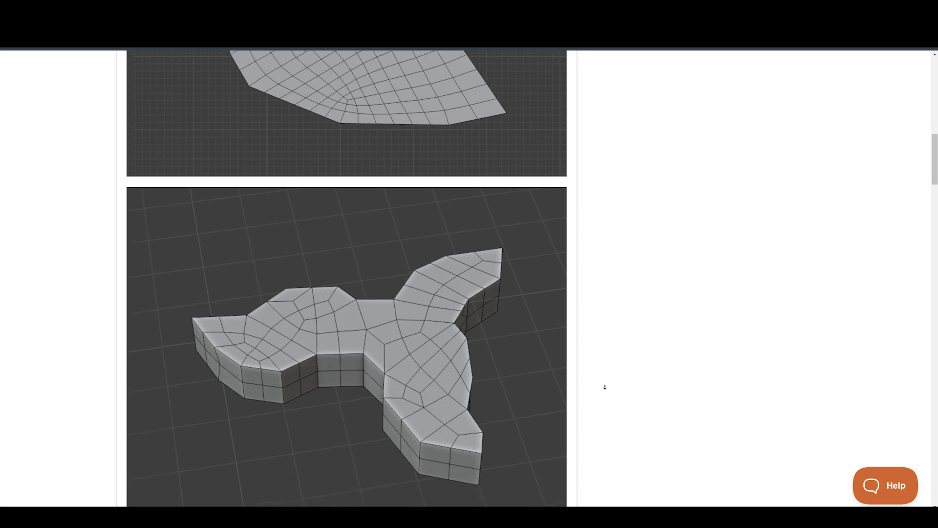
{"action": "scroll", "coordinate": [604, 387], "scroll_direction": "down", "scroll_amount": 3}
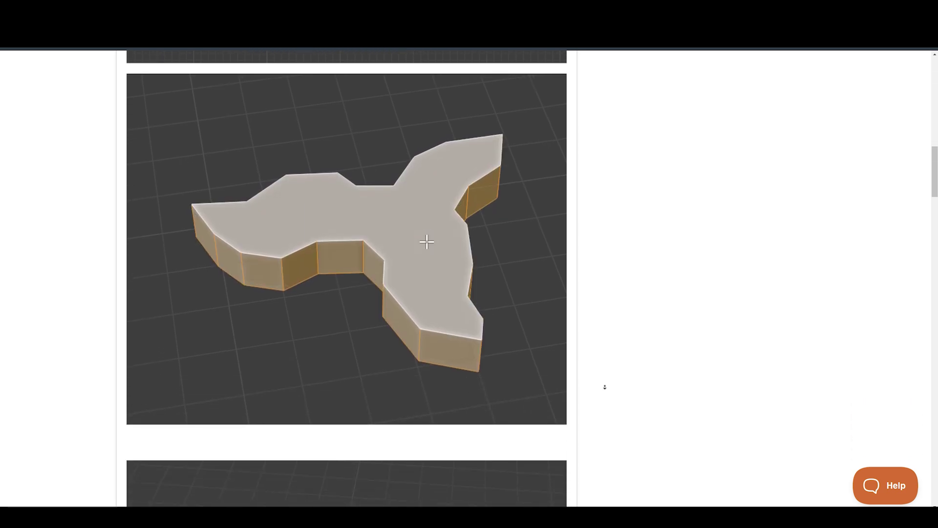
{"action": "scroll", "coordinate": [604, 387], "scroll_direction": "down", "scroll_amount": 3}
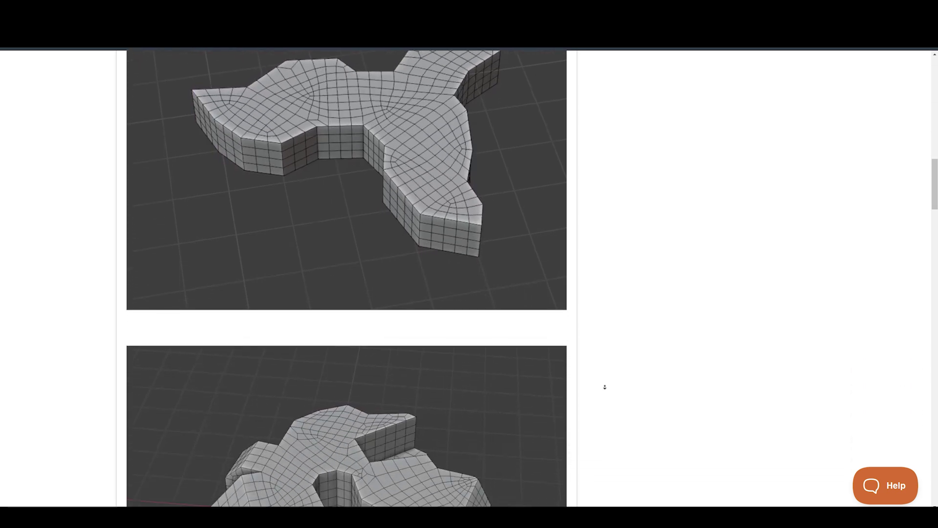
{"action": "scroll", "coordinate": [605, 387], "scroll_direction": "down", "scroll_amount": 3}
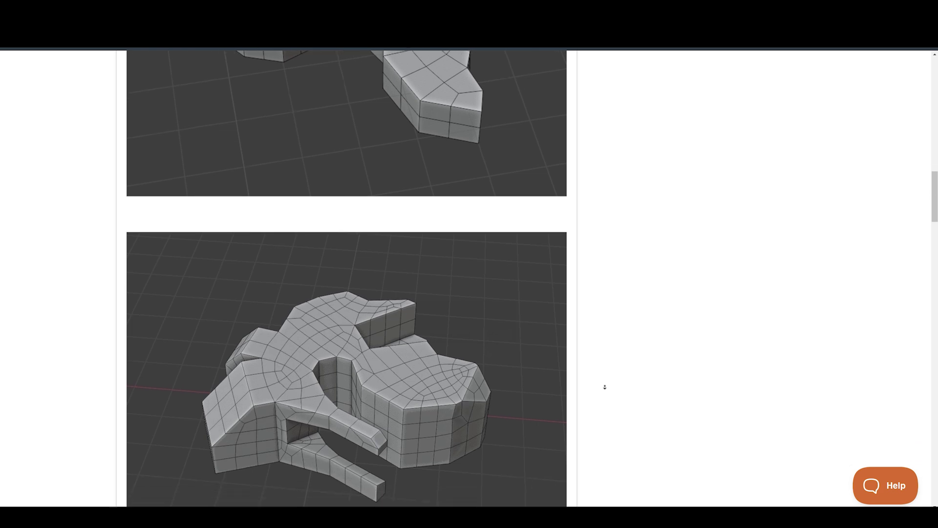
{"action": "scroll", "coordinate": [605, 387], "scroll_direction": "down", "scroll_amount": 3}
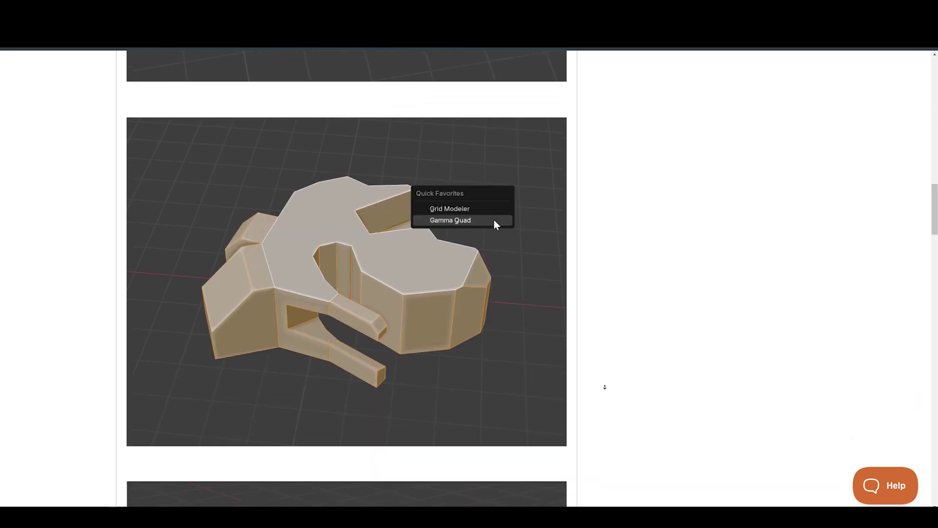
{"action": "scroll", "coordinate": [605, 386], "scroll_direction": "down", "scroll_amount": 3}
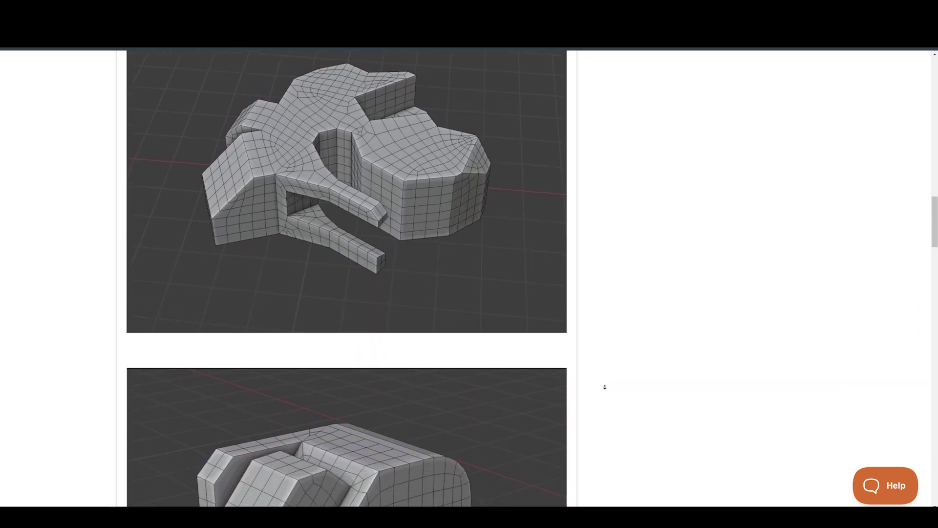
{"action": "scroll", "coordinate": [605, 387], "scroll_direction": "down", "scroll_amount": 3}
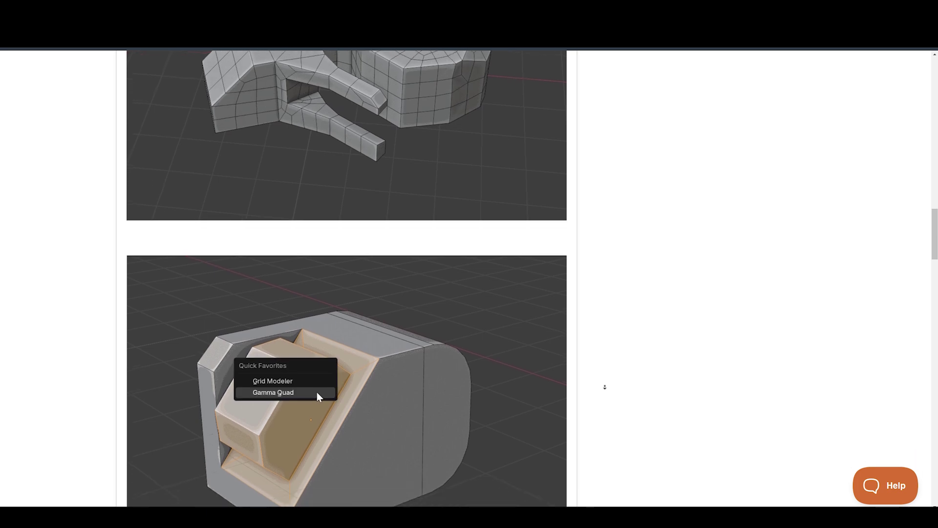
{"action": "scroll", "coordinate": [604, 387], "scroll_direction": "down", "scroll_amount": 3}
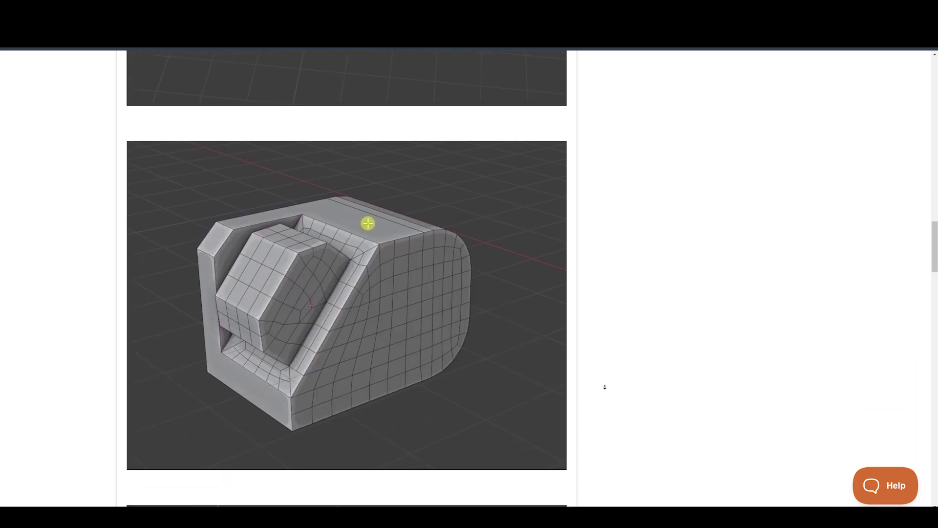
{"action": "scroll", "coordinate": [604, 386], "scroll_direction": "down", "scroll_amount": 3}
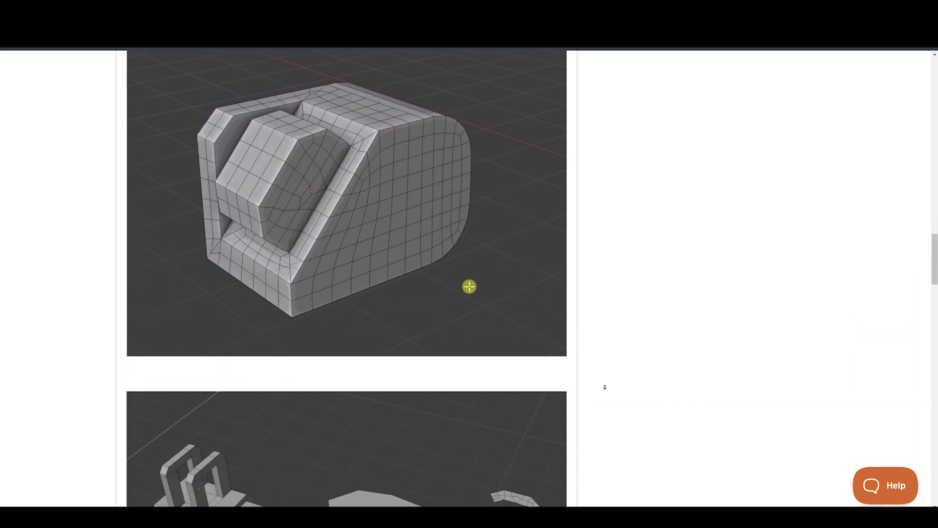
{"action": "scroll", "coordinate": [604, 386], "scroll_direction": "down", "scroll_amount": 3}
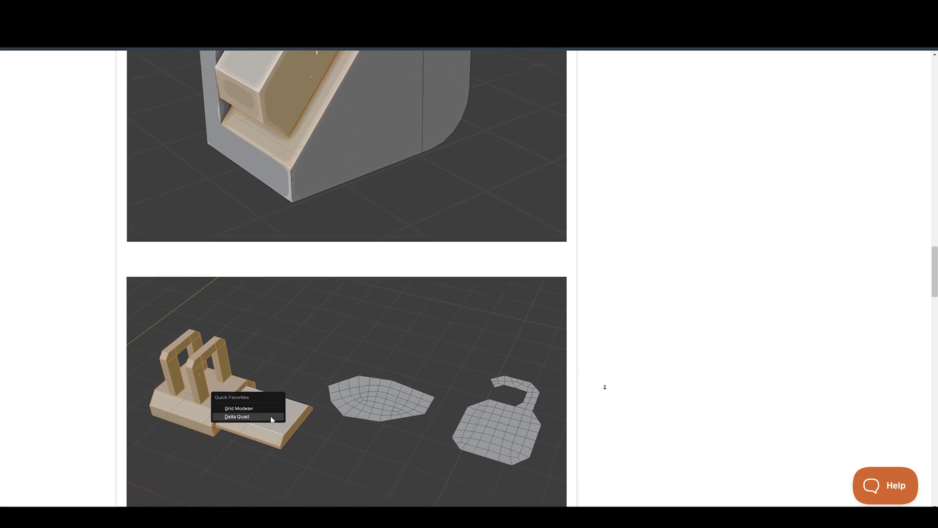
{"action": "scroll", "coordinate": [604, 386], "scroll_direction": "down", "scroll_amount": 3}
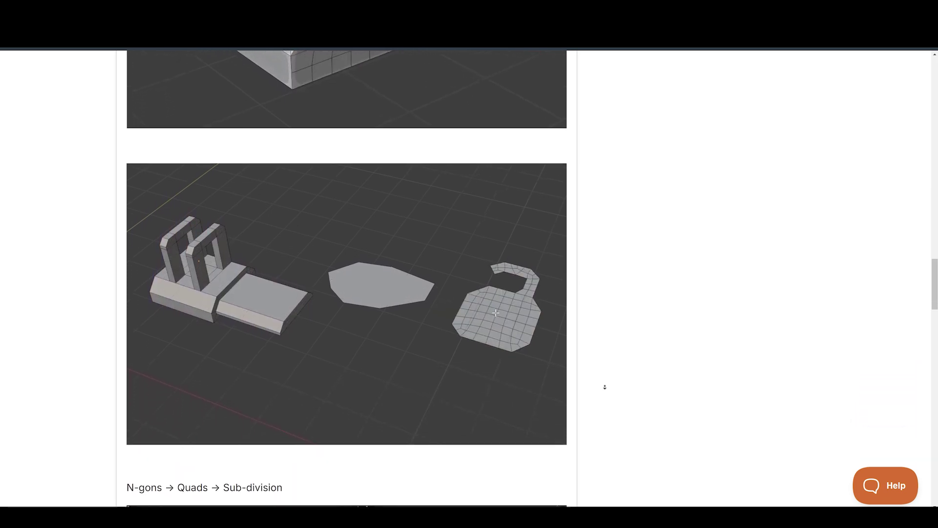
{"action": "scroll", "coordinate": [604, 387], "scroll_direction": "down", "scroll_amount": 3}
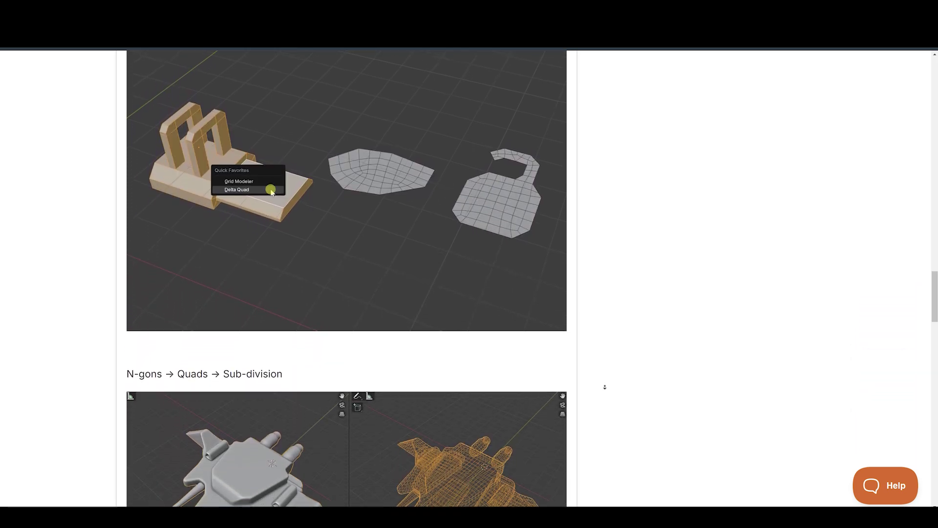
{"action": "scroll", "coordinate": [604, 387], "scroll_direction": "down", "scroll_amount": 3}
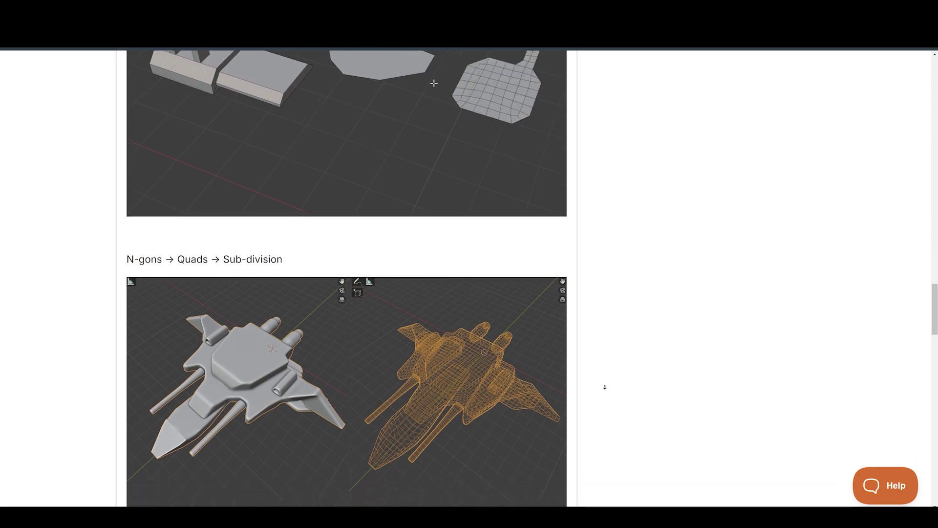
{"action": "scroll", "coordinate": [604, 387], "scroll_direction": "down", "scroll_amount": 3}
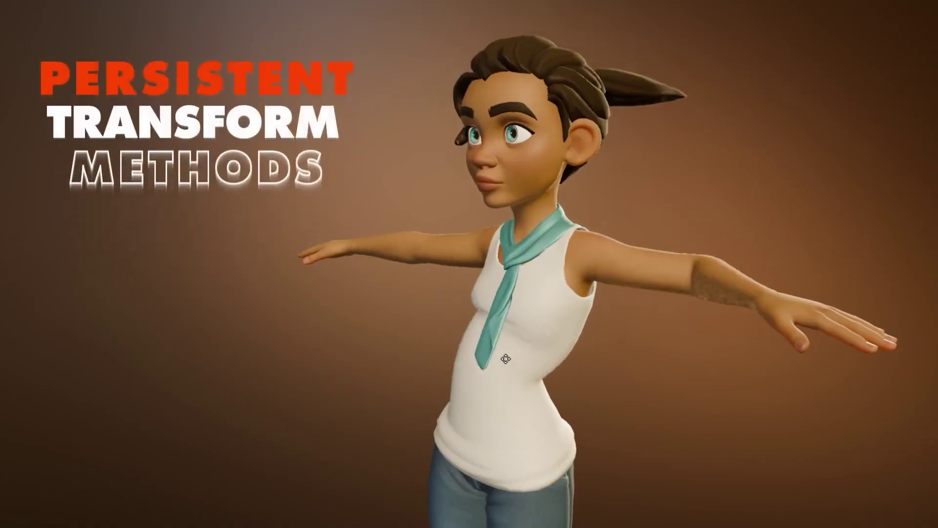
Step: Shift the Rain rig's torso and head sideways, tilt the neck, then select waist and ring-finger controls
{"action": "left_click", "coordinate": [500, 343]}
{"action": "key", "text": "alt+w"}
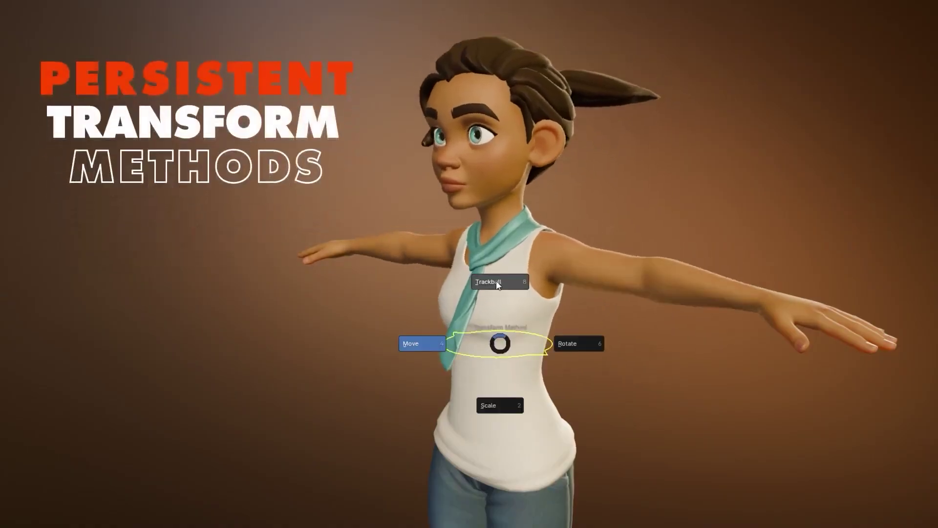
{"action": "left_click_drag", "start_coordinate": [494, 335], "coordinate": [528, 338]}
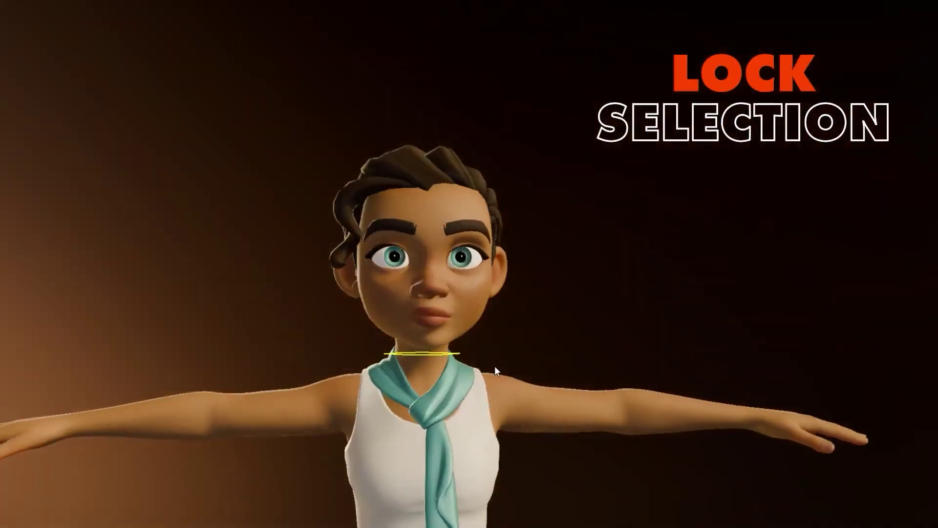
{"action": "left_click_drag", "start_coordinate": [495, 366], "coordinate": [429, 379]}
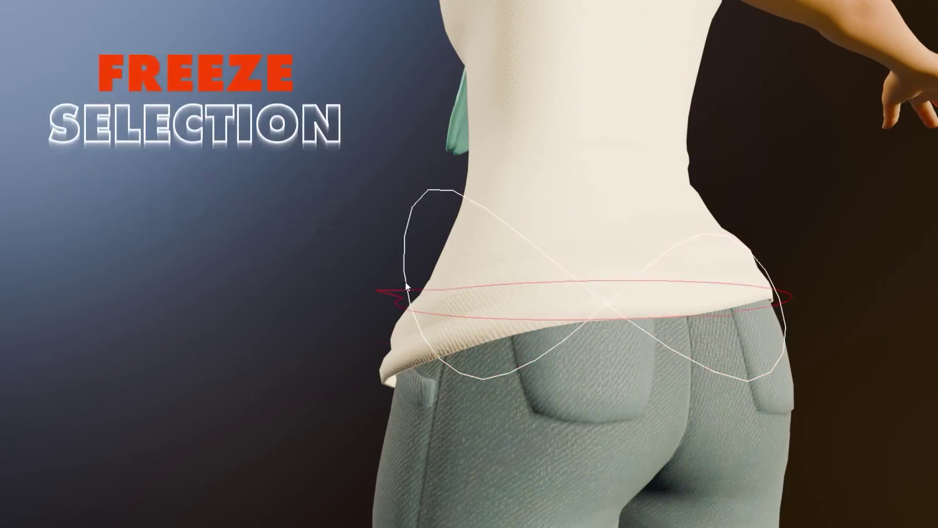
{"action": "left_click", "coordinate": [397, 296]}
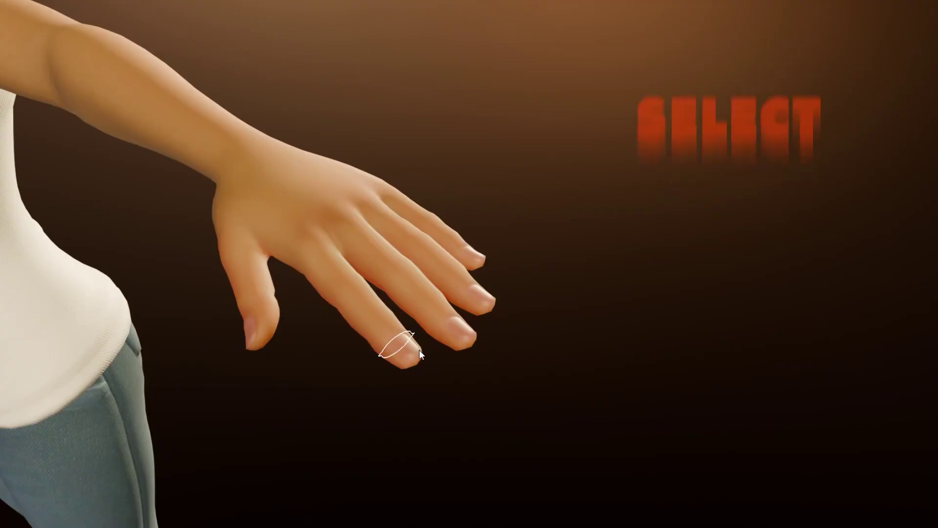
{"action": "left_click", "coordinate": [455, 330]}
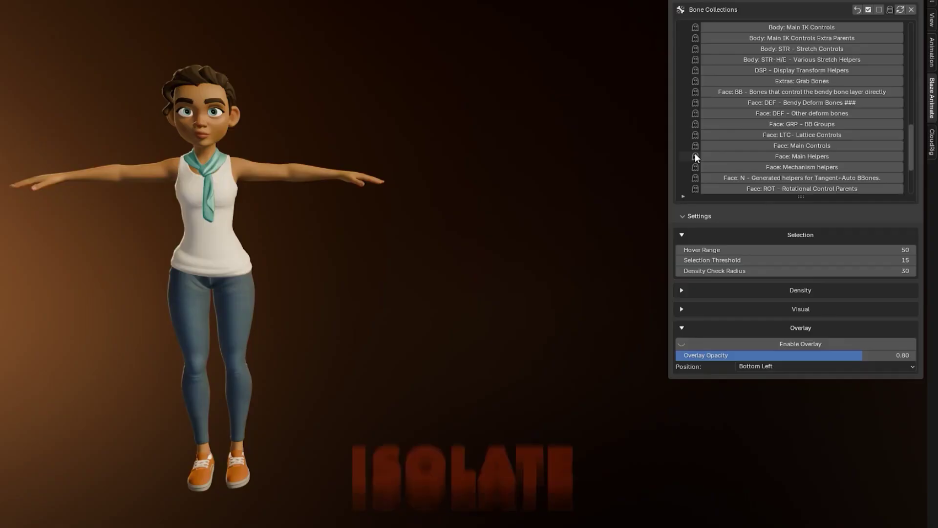
Step: Isolate the Face: Main Controls and Body: Main FK Controls collections, showing only isolated ones
{"action": "left_click", "coordinate": [695, 146]}
{"action": "scroll", "coordinate": [731, 93], "scroll_direction": "up", "scroll_amount": 3}
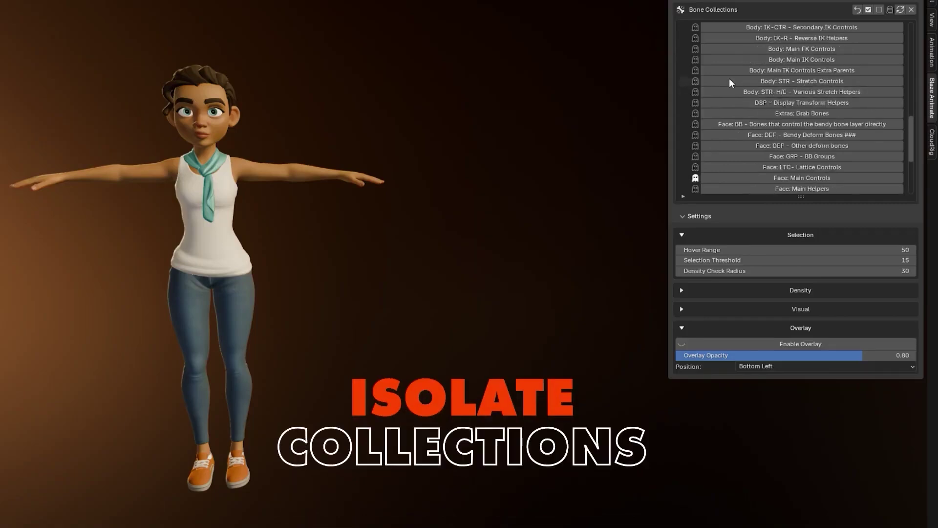
{"action": "left_click", "coordinate": [696, 48]}
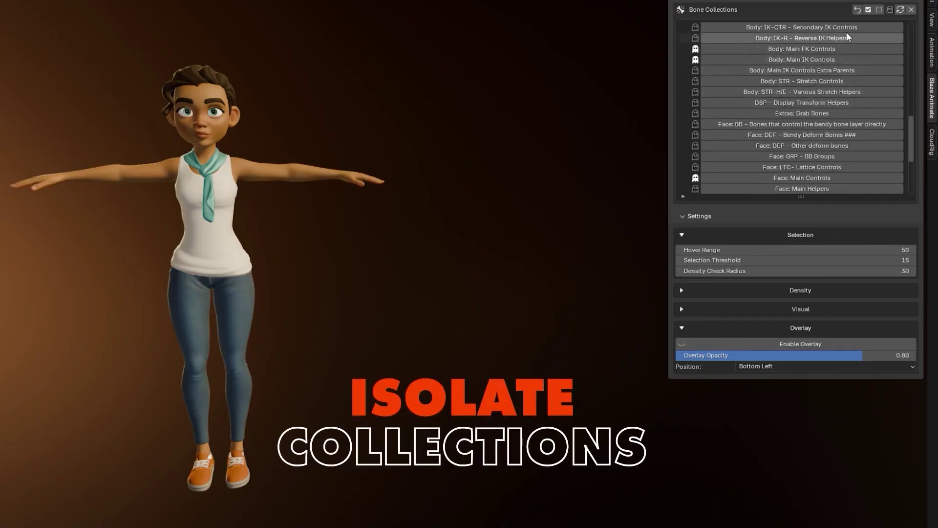
{"action": "left_click", "coordinate": [890, 10]}
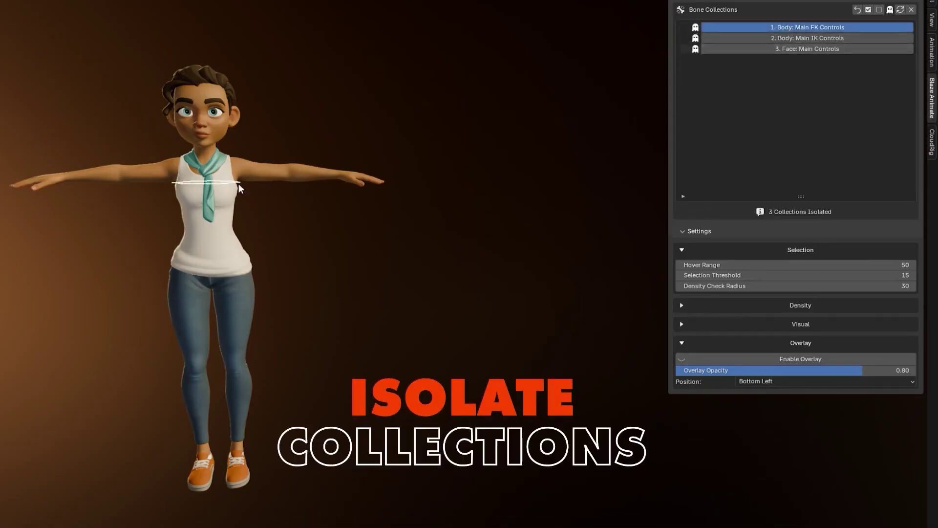
{"action": "left_click", "coordinate": [815, 51]}
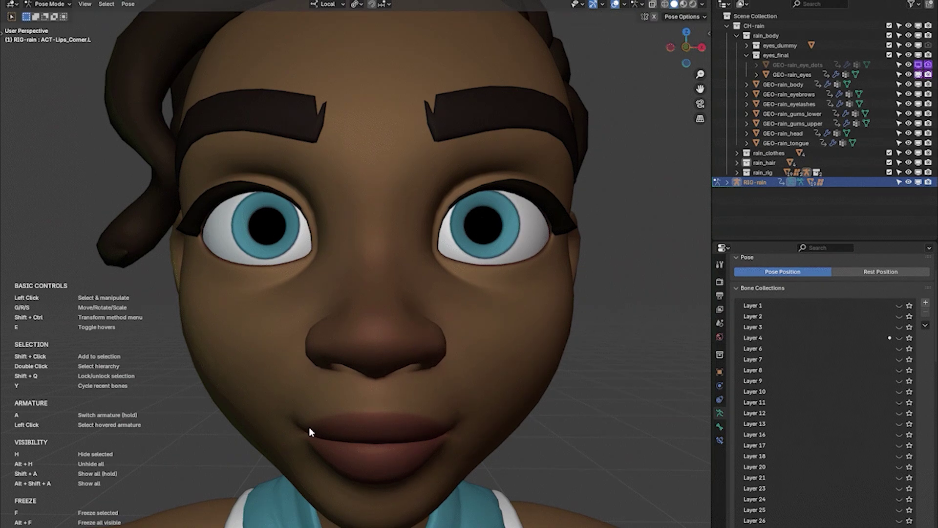
Step: Pick the right lip corner, toggle collections 1–3 by number key, then make Snow the active rig
{"action": "left_click", "coordinate": [285, 415]}
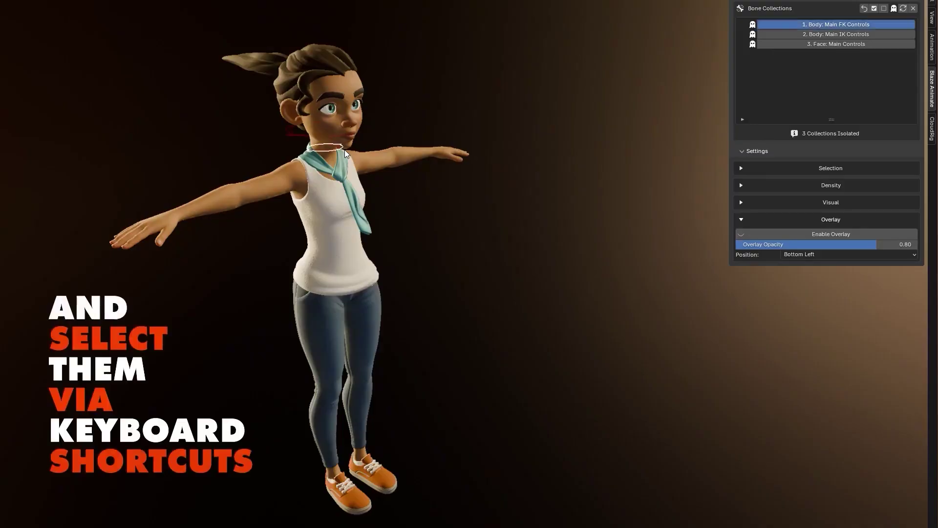
{"action": "key", "text": "1"}
{"action": "key", "text": "2"}
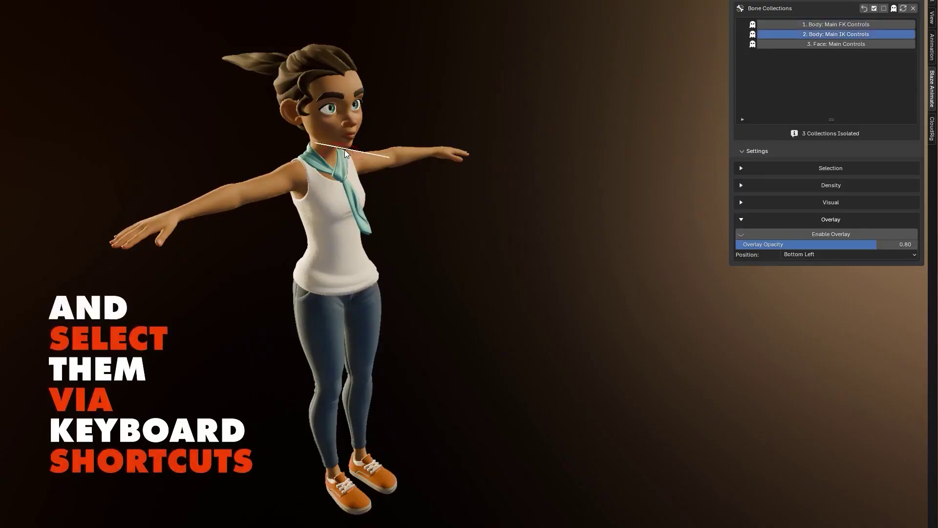
{"action": "key", "text": "2"}
{"action": "key", "text": "3"}
{"action": "key", "text": "1"}
{"action": "key", "text": "2"}
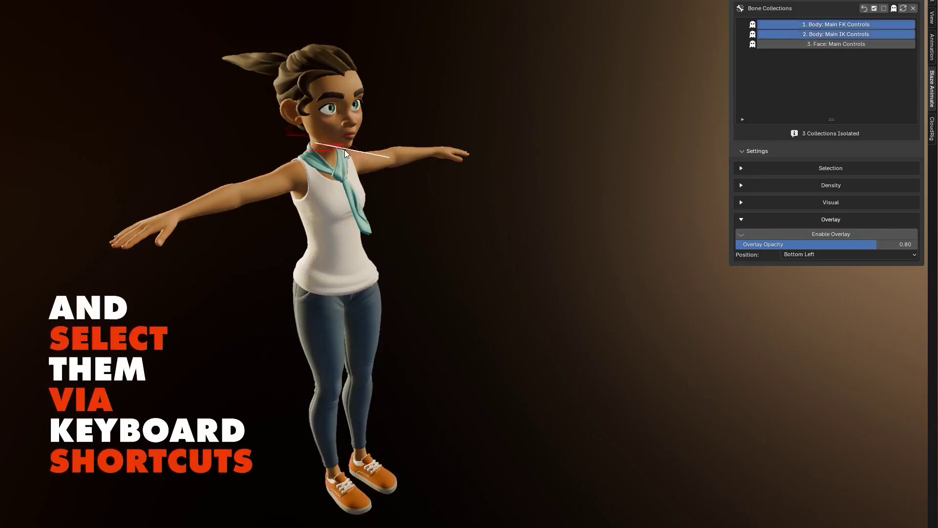
{"action": "key", "text": "3"}
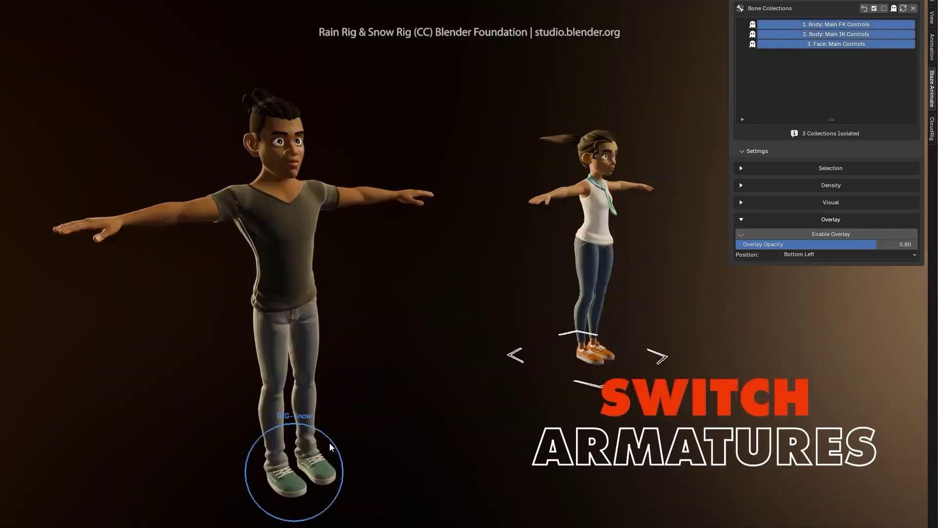
{"action": "left_click", "coordinate": [330, 443]}
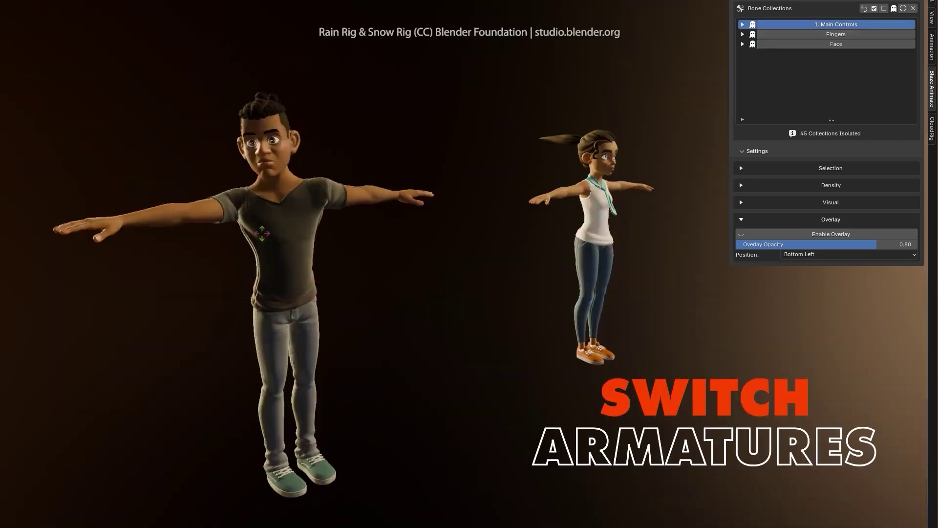
{"action": "left_click", "coordinate": [302, 236]}
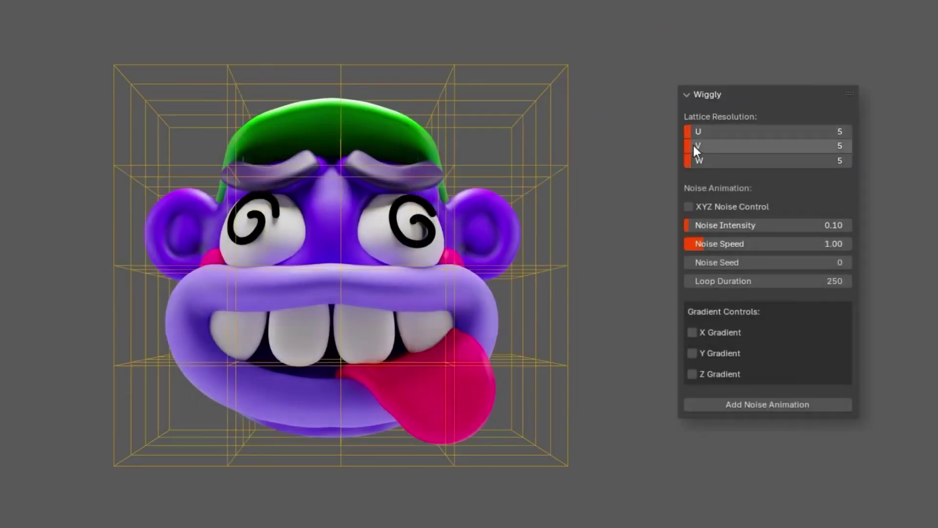
Step: Add a looping noise animation to the head's lattice from the Wiggly panel
{"action": "left_click", "coordinate": [766, 404]}
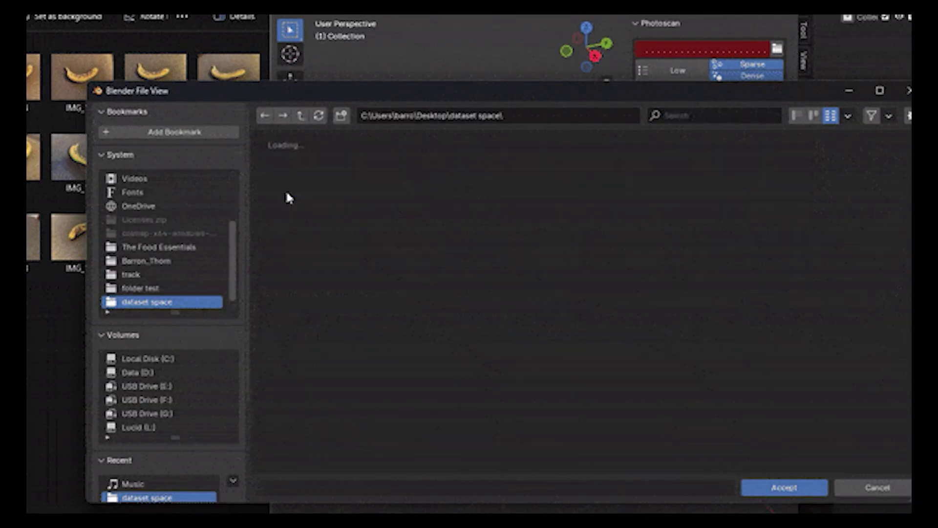
Step: Use the chosen photo folder, set Medium quality with the console off, and run the photoscan
{"action": "left_click", "coordinate": [785, 487]}
{"action": "left_click", "coordinate": [677, 70]}
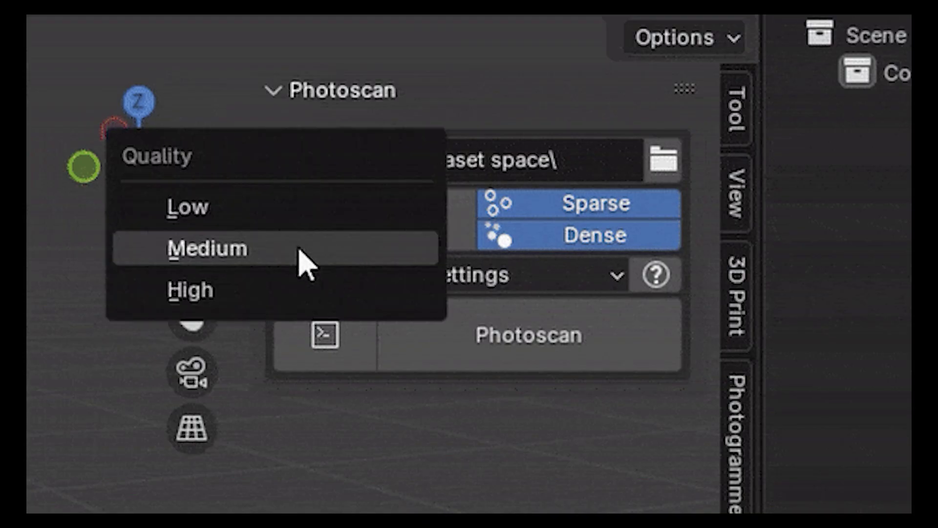
{"action": "left_click", "coordinate": [644, 86]}
{"action": "left_click", "coordinate": [358, 348]}
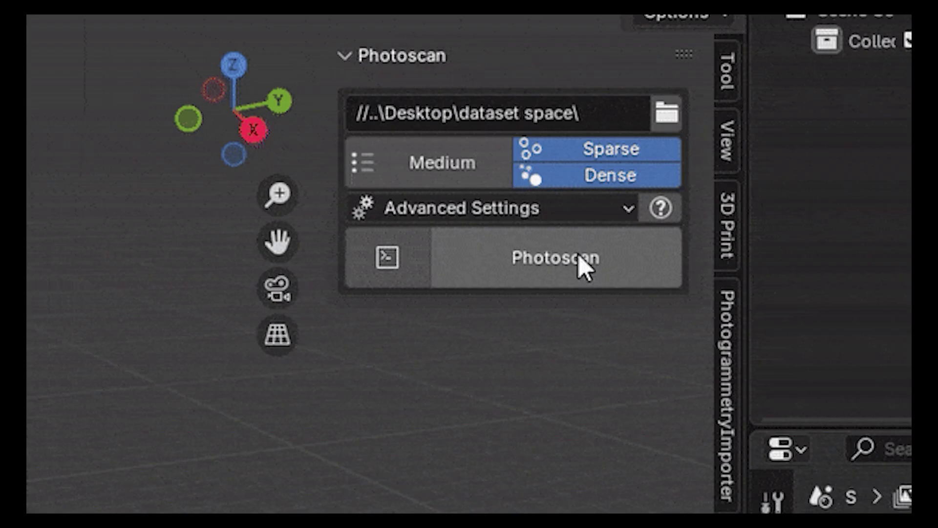
{"action": "left_click", "coordinate": [577, 255]}
{"action": "left_click", "coordinate": [498, 399]}
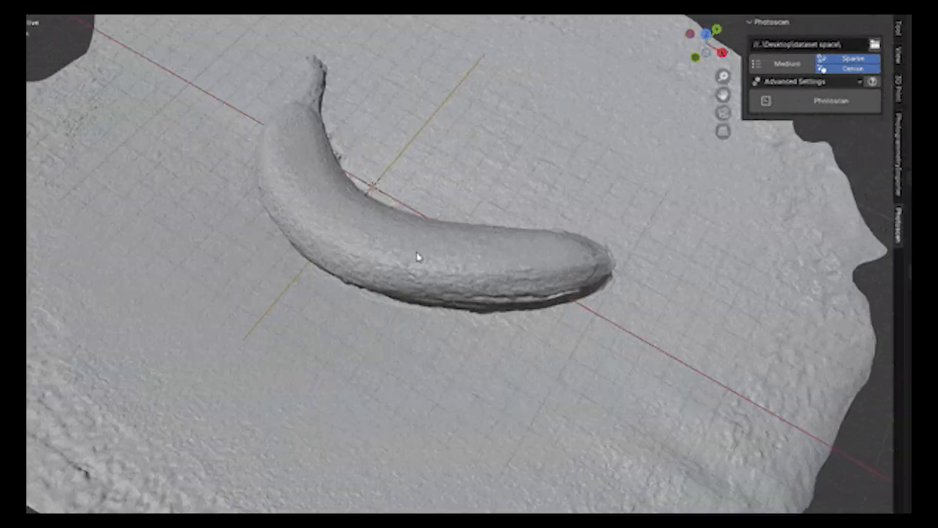
{"action": "scroll", "coordinate": [414, 283], "scroll_direction": "up", "scroll_amount": 3}
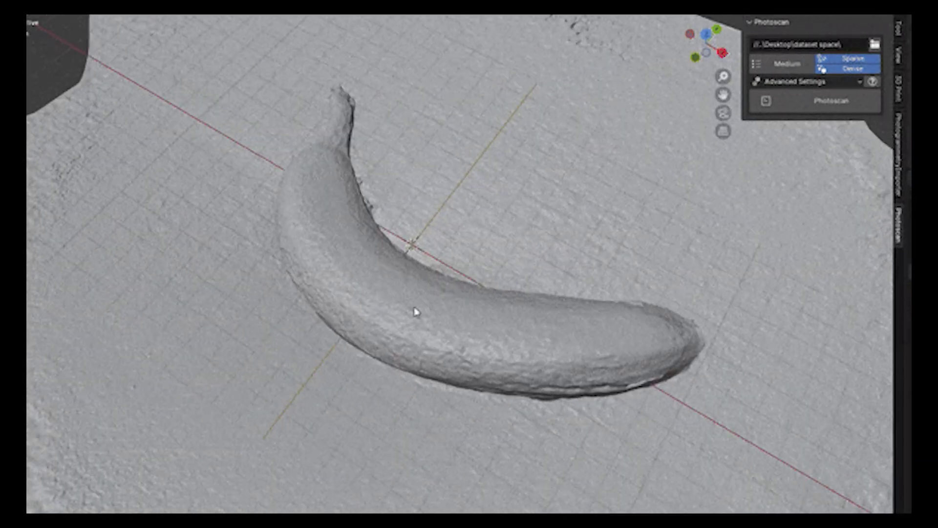
{"action": "middle_click_drag", "start_coordinate": [415, 309], "coordinate": [298, 256]}
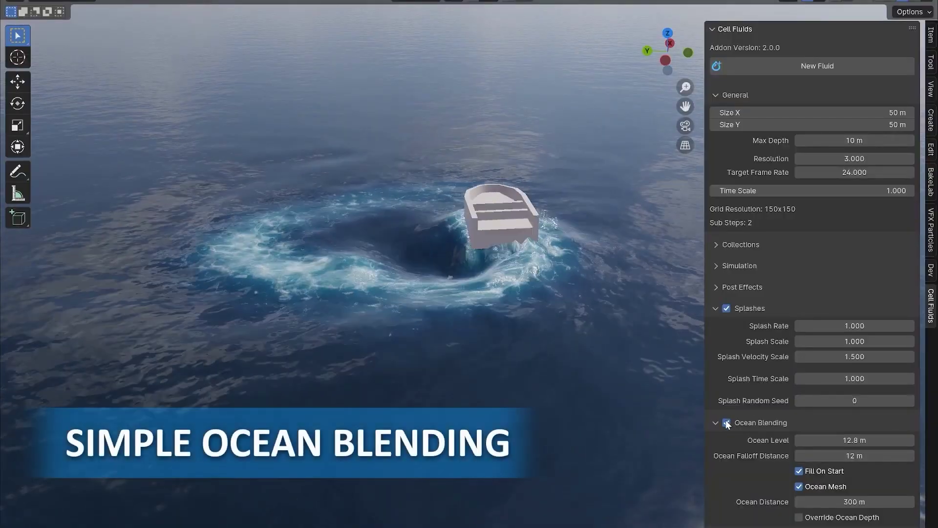
Step: Toggle the Cell Fluids Ocean Blending checkbox off and on twice, leaving it enabled
{"action": "left_click", "coordinate": [726, 421]}
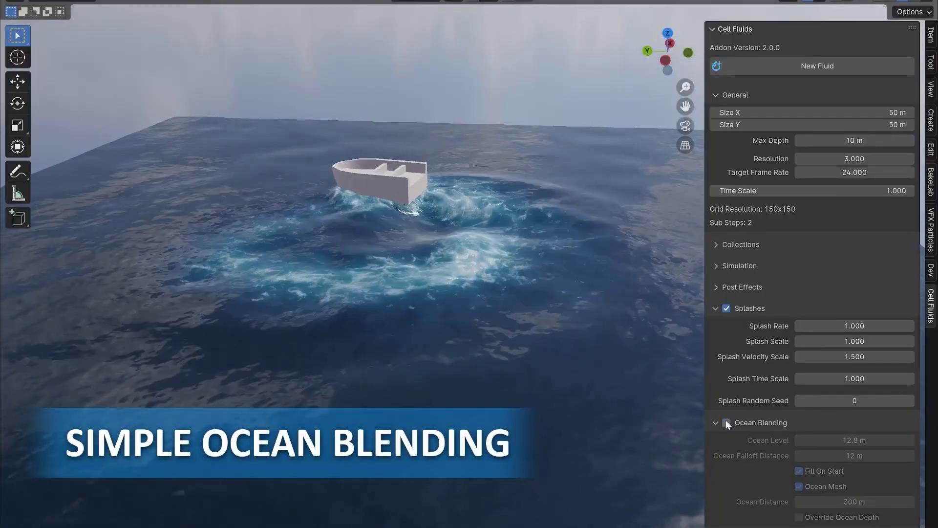
{"action": "left_click", "coordinate": [725, 421]}
{"action": "left_click", "coordinate": [726, 422]}
{"action": "left_click", "coordinate": [726, 421]}
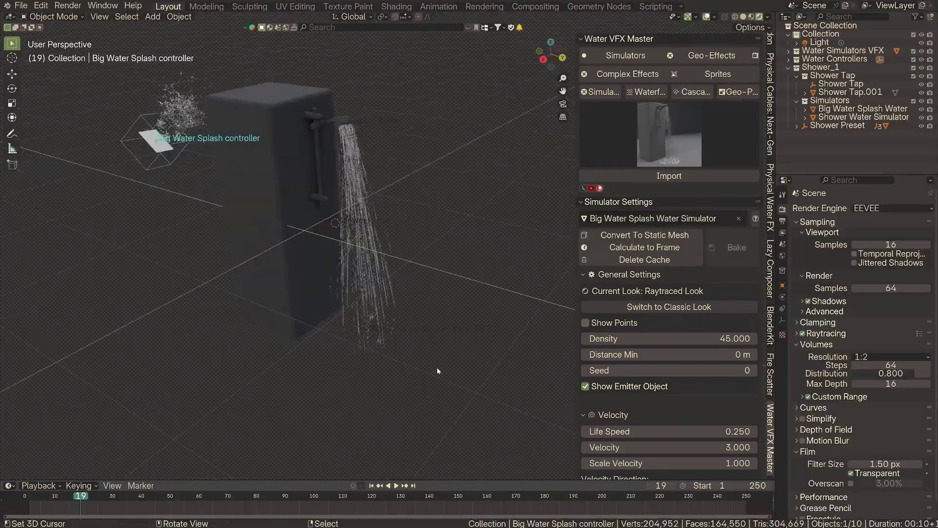
Step: Stop playback, import the Angled WaterFall preset, expand Foam Texture Settings and play the simulation
{"action": "middle_click_drag", "start_coordinate": [378, 307], "coordinate": [281, 382]}
{"action": "key", "text": "space"}
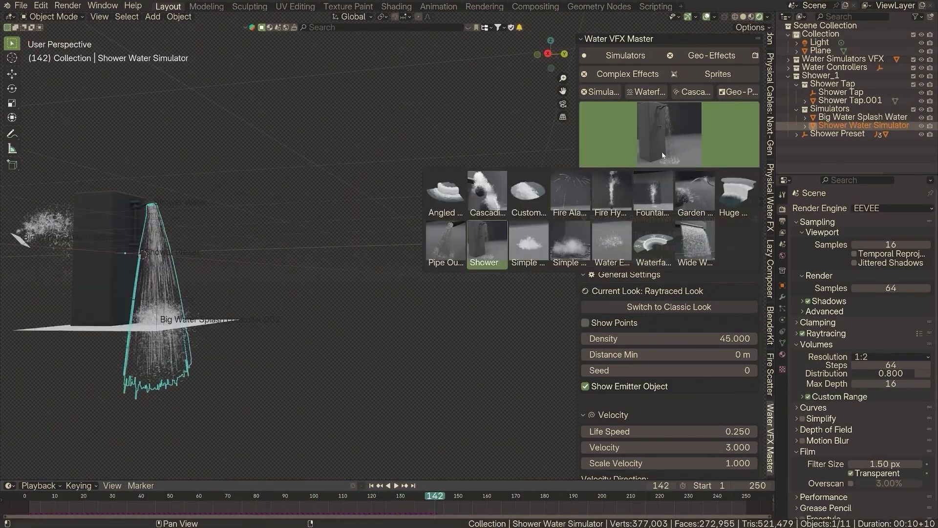
{"action": "left_click", "coordinate": [446, 201]}
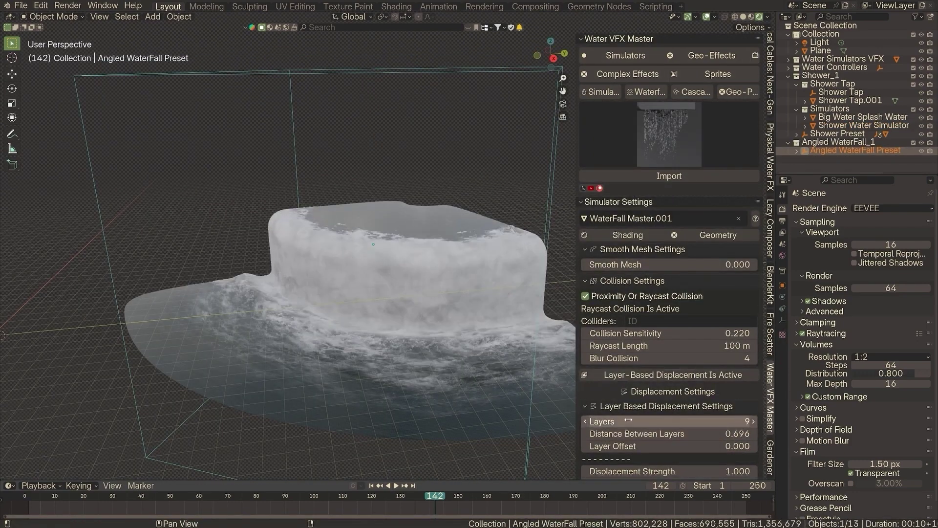
{"action": "middle_click_drag", "start_coordinate": [316, 359], "coordinate": [341, 333], "text": "shift"}
{"action": "left_click", "coordinate": [603, 195]}
{"action": "key", "text": "space"}
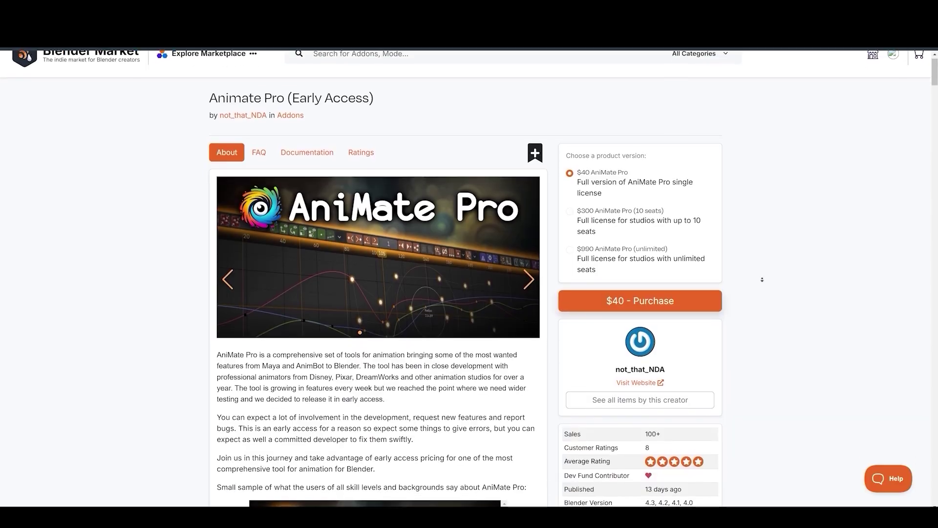
{"action": "scroll", "coordinate": [762, 280], "scroll_direction": "down", "scroll_amount": 3}
Step: Scroll down through the AniMate Pro product page's feature descriptions
{"action": "scroll", "coordinate": [762, 280], "scroll_direction": "down", "scroll_amount": 7}
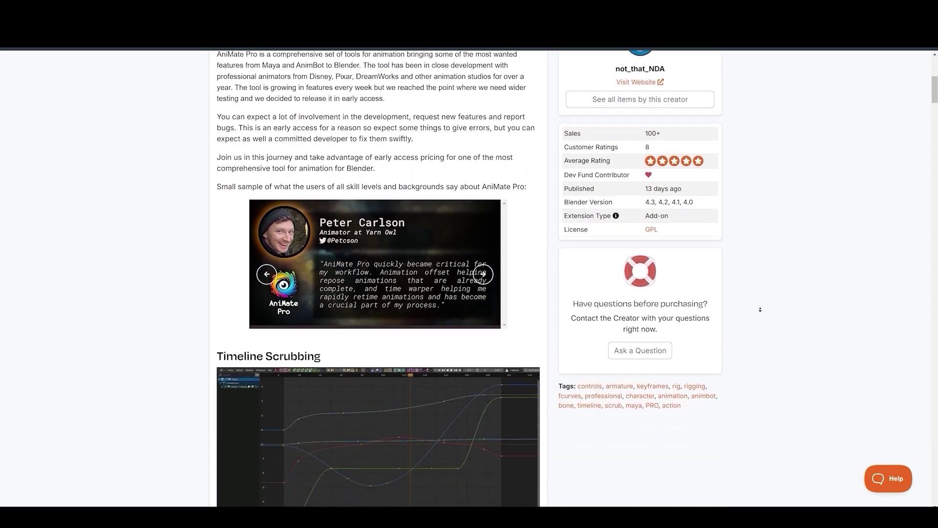
{"action": "scroll", "coordinate": [757, 276], "scroll_direction": "down", "scroll_amount": 4}
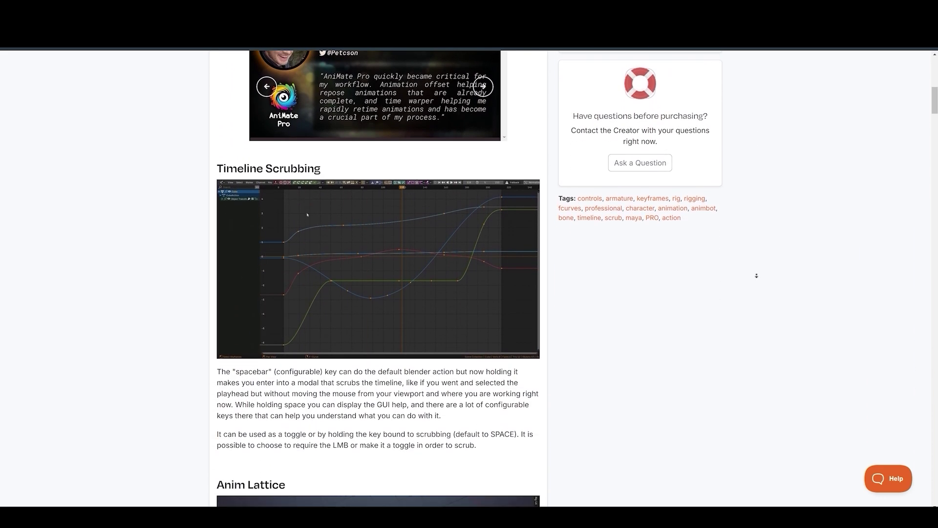
{"action": "scroll", "coordinate": [756, 275], "scroll_direction": "down", "scroll_amount": 4}
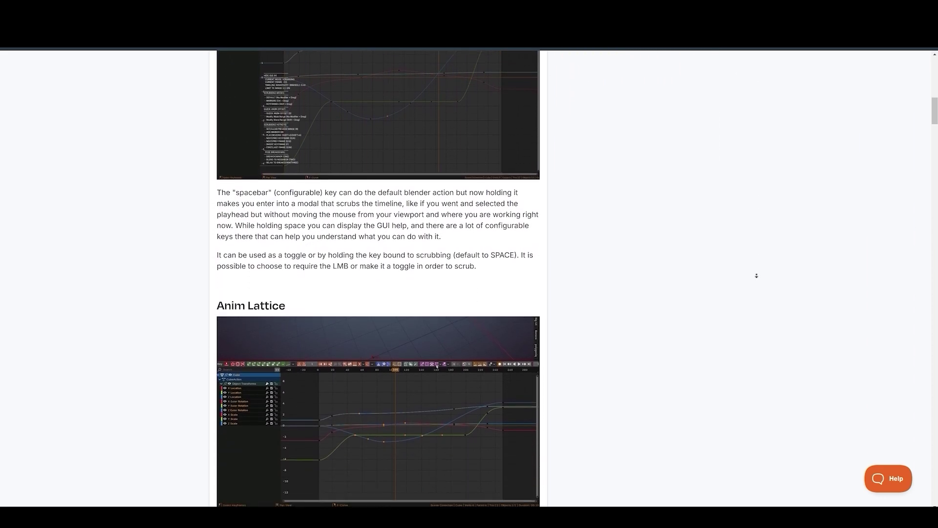
{"action": "scroll", "coordinate": [756, 276], "scroll_direction": "down", "scroll_amount": 4}
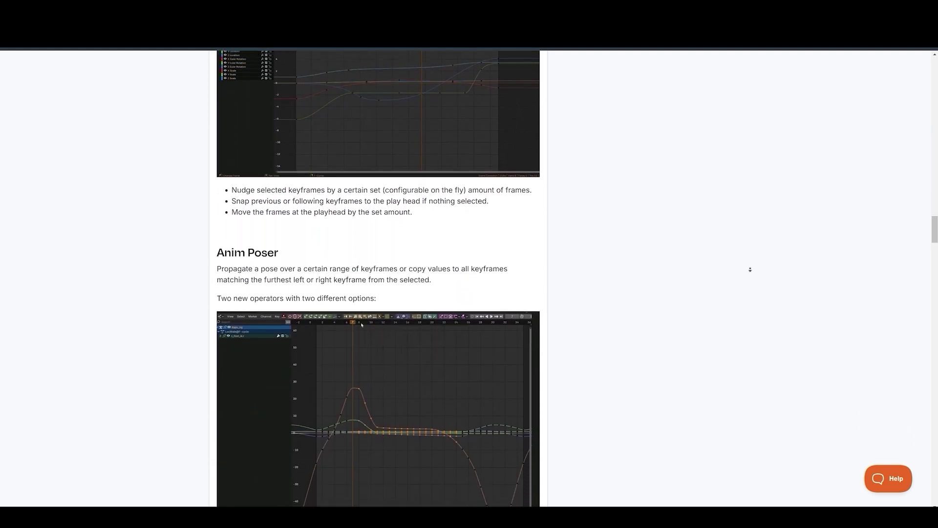
{"action": "scroll", "coordinate": [750, 269], "scroll_direction": "down", "scroll_amount": 1}
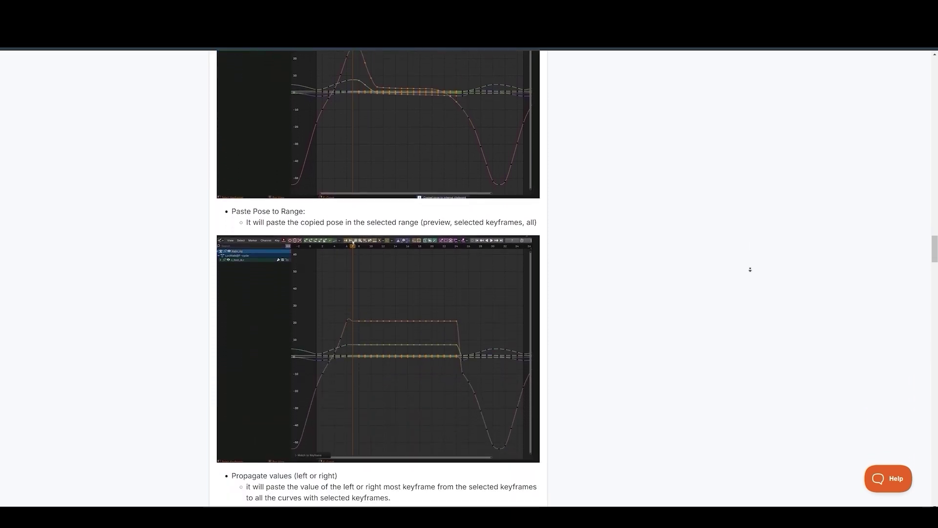
{"action": "scroll", "coordinate": [750, 269], "scroll_direction": "down", "scroll_amount": 20}
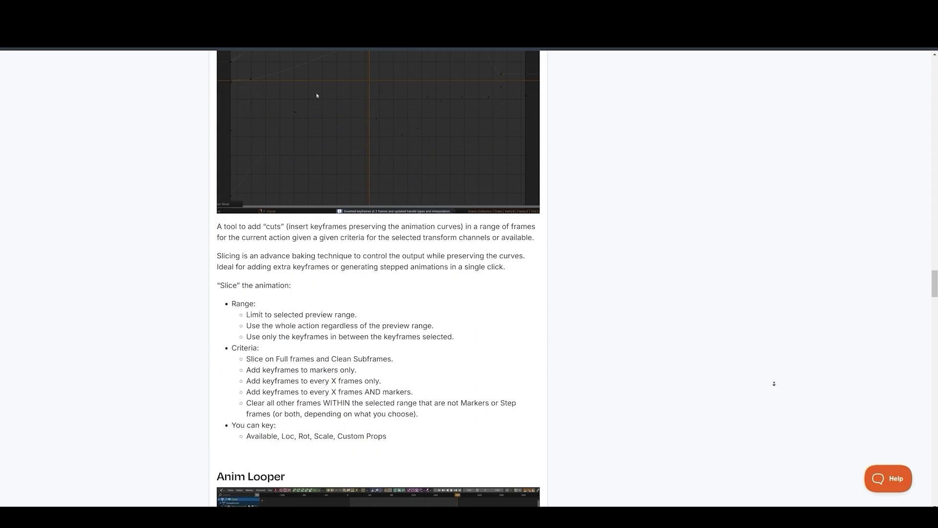
{"action": "scroll", "coordinate": [774, 384], "scroll_direction": "down", "scroll_amount": 20}
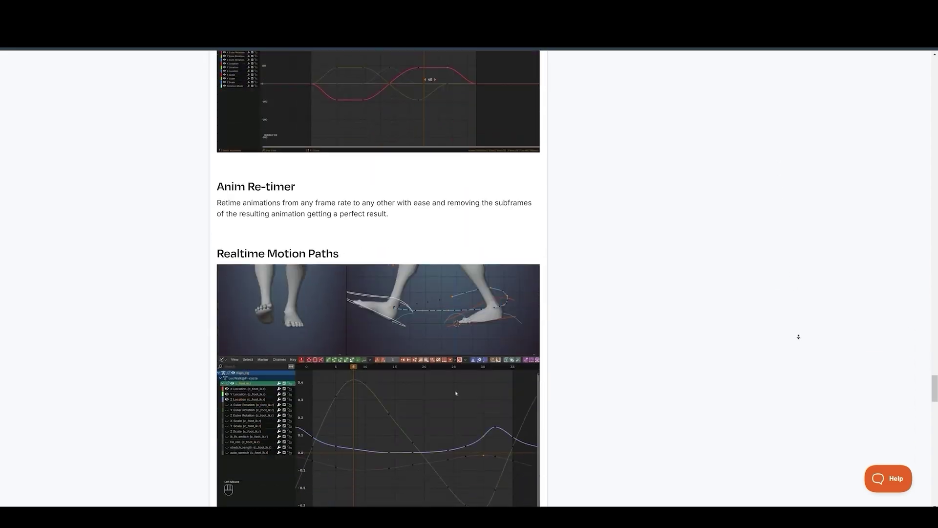
{"action": "scroll", "coordinate": [797, 352], "scroll_direction": "down", "scroll_amount": 15}
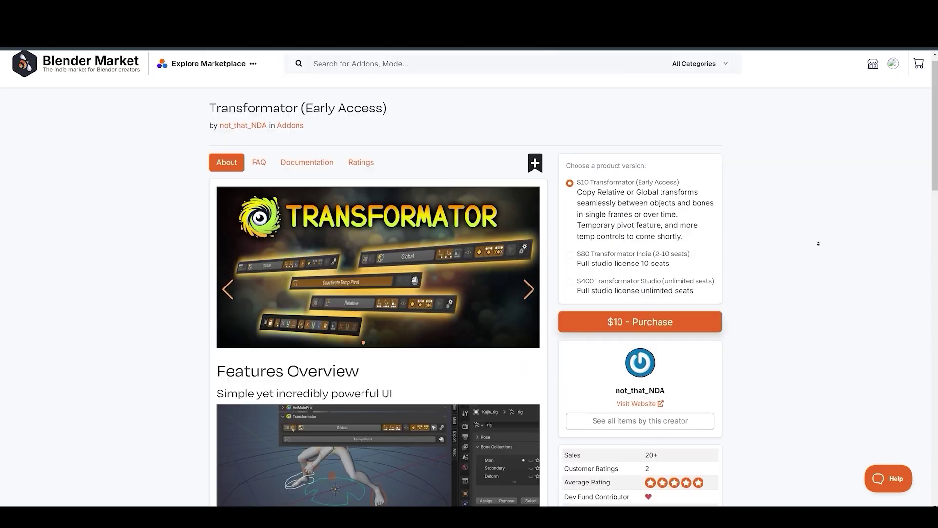
{"action": "scroll", "coordinate": [815, 247], "scroll_direction": "down", "scroll_amount": 3}
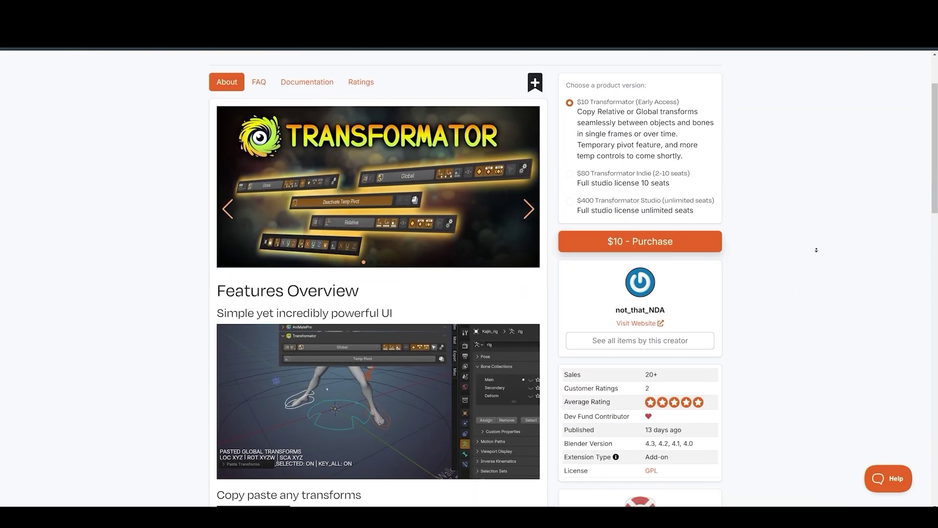
{"action": "scroll", "coordinate": [816, 250], "scroll_direction": "down", "scroll_amount": 4}
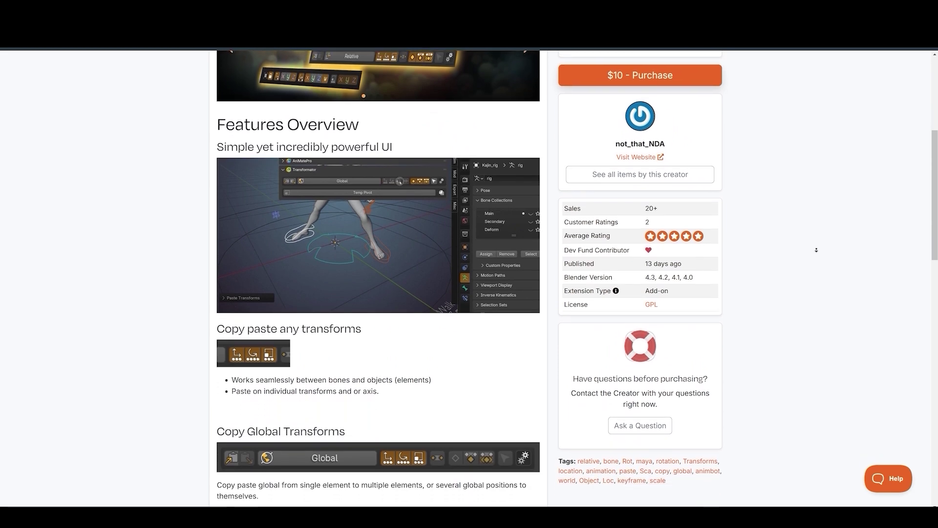
{"action": "scroll", "coordinate": [816, 250], "scroll_direction": "down", "scroll_amount": 4}
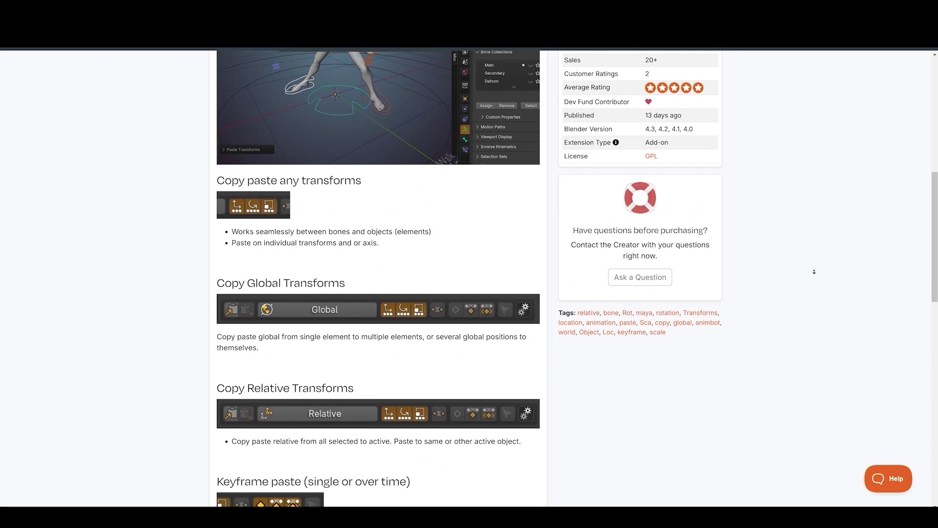
{"action": "scroll", "coordinate": [814, 272], "scroll_direction": "down", "scroll_amount": 10}
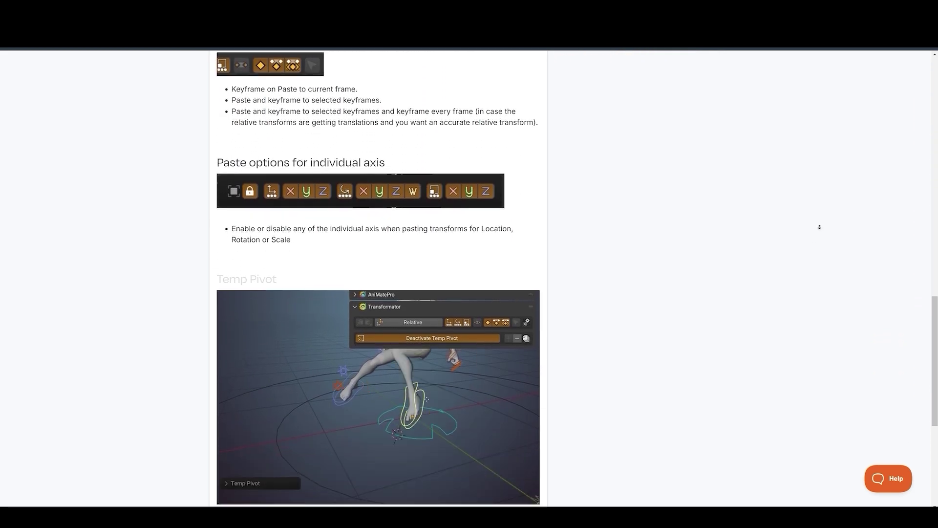
{"action": "scroll", "coordinate": [817, 222], "scroll_direction": "down", "scroll_amount": 1}
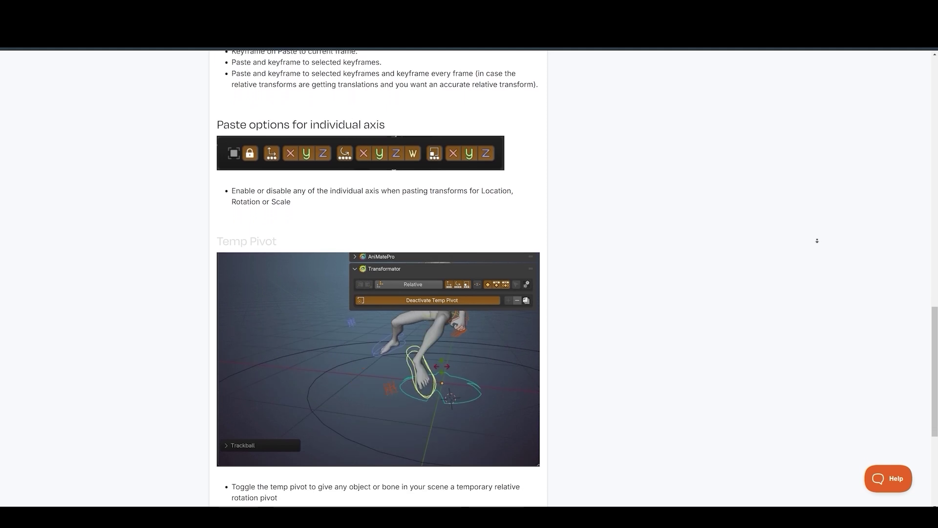
{"action": "scroll", "coordinate": [817, 240], "scroll_direction": "down", "scroll_amount": 2}
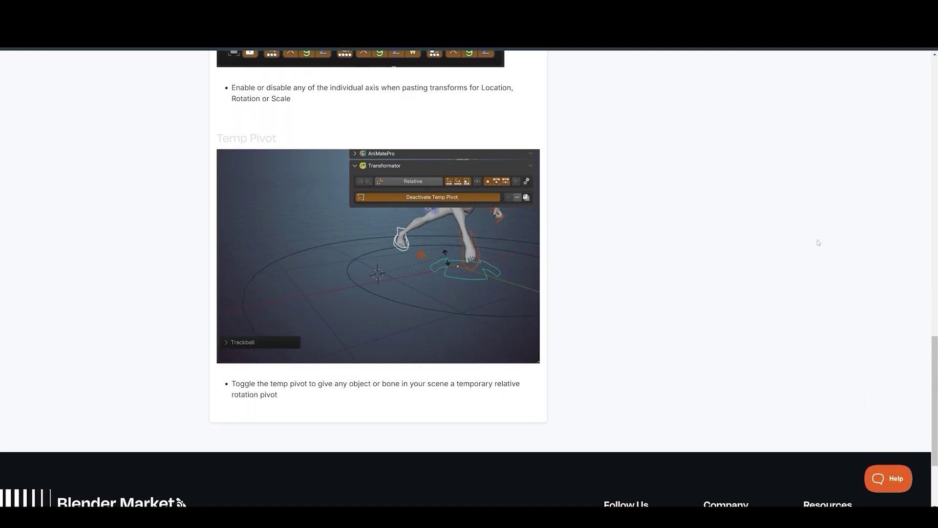
{"action": "scroll", "coordinate": [818, 243], "scroll_direction": "up", "scroll_amount": 2}
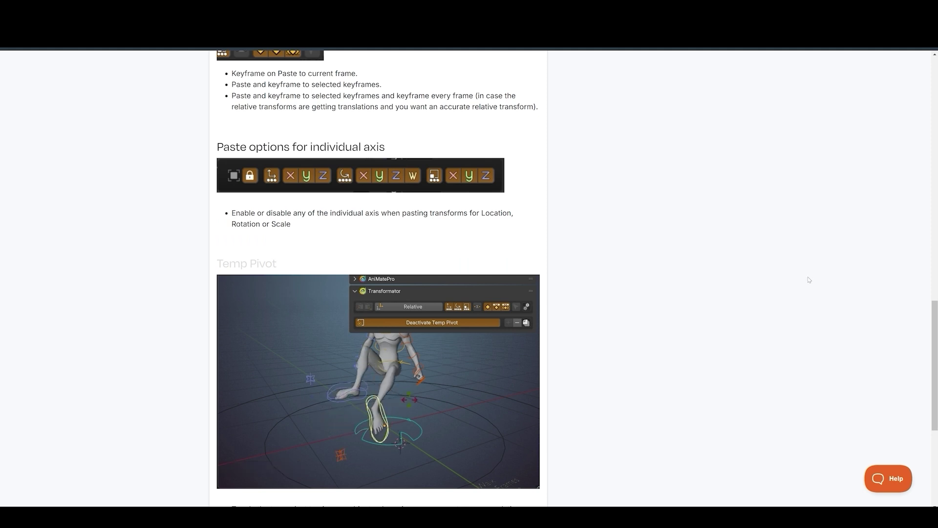
{"action": "scroll", "coordinate": [806, 283], "scroll_direction": "down", "scroll_amount": 1}
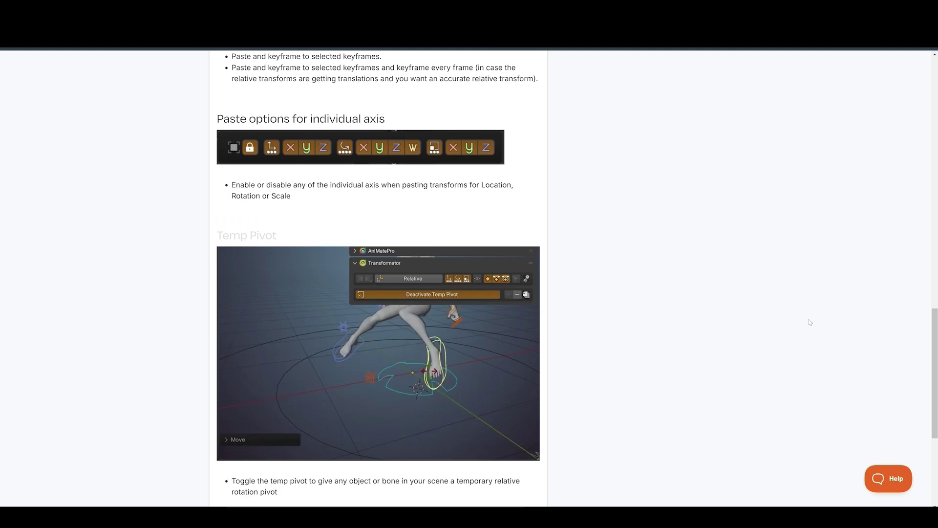
{"action": "scroll", "coordinate": [808, 319], "scroll_direction": "up", "scroll_amount": 8}
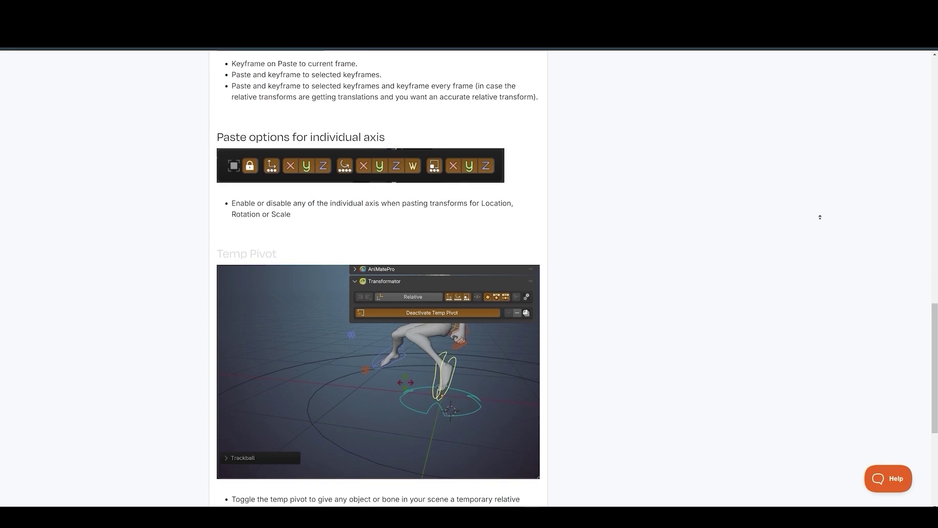
{"action": "scroll", "coordinate": [811, 249], "scroll_direction": "up", "scroll_amount": 1}
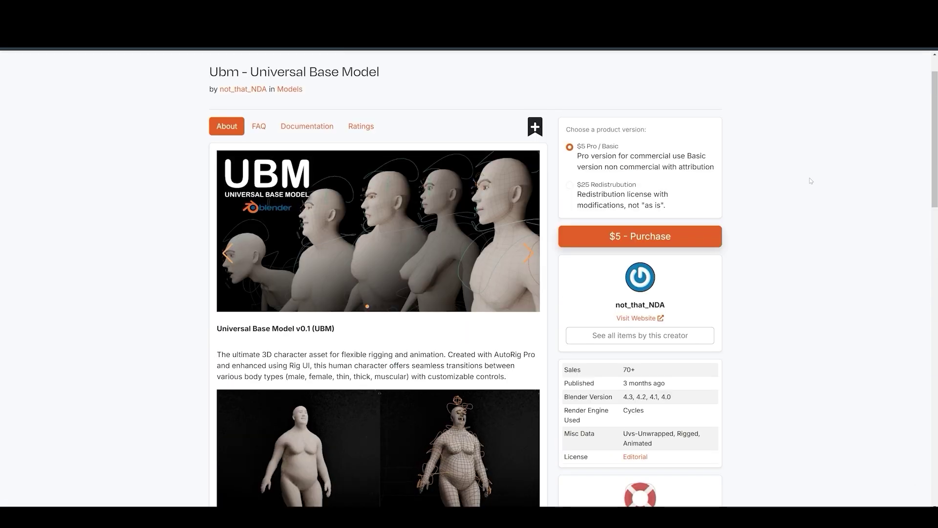
Step: Scroll to the bottom of the UBM product page where the creator's profile link sits
{"action": "scroll", "coordinate": [812, 222], "scroll_direction": "down", "scroll_amount": 3}
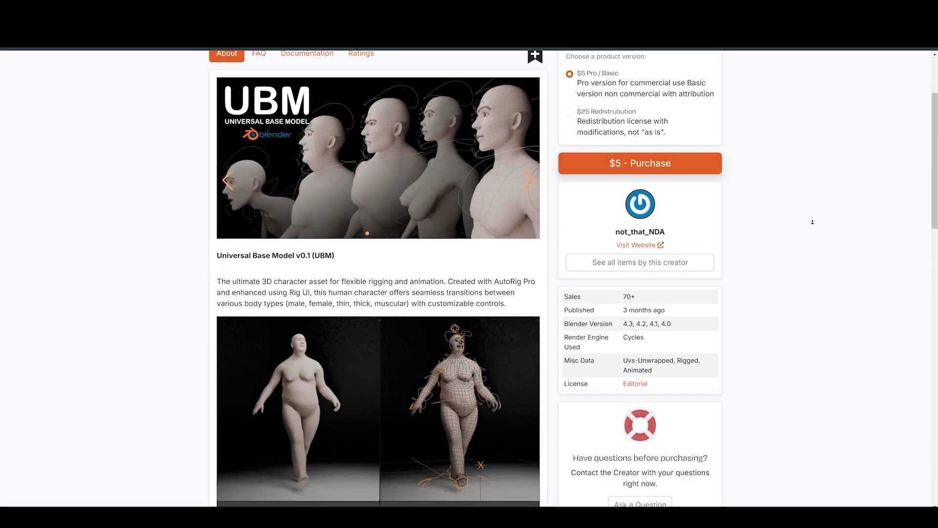
{"action": "scroll", "coordinate": [812, 221], "scroll_direction": "down", "scroll_amount": 5}
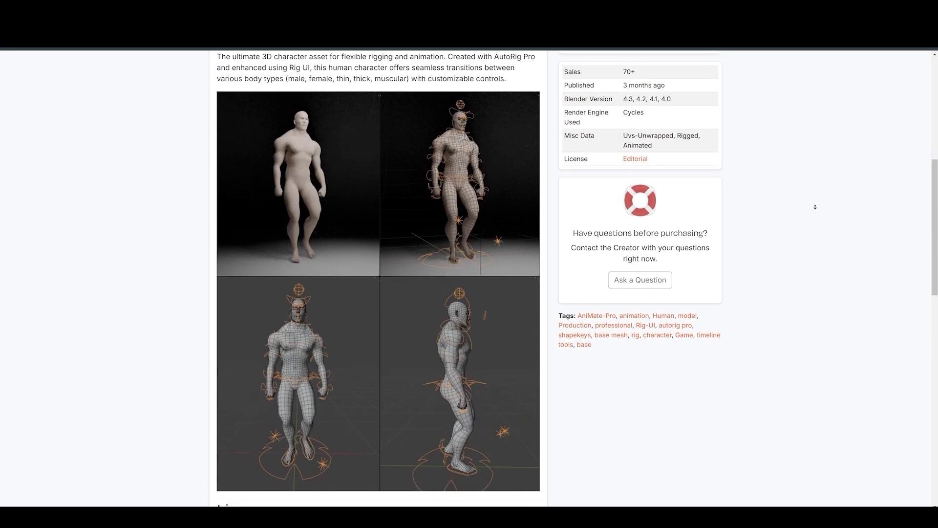
{"action": "scroll", "coordinate": [814, 213], "scroll_direction": "down", "scroll_amount": 5}
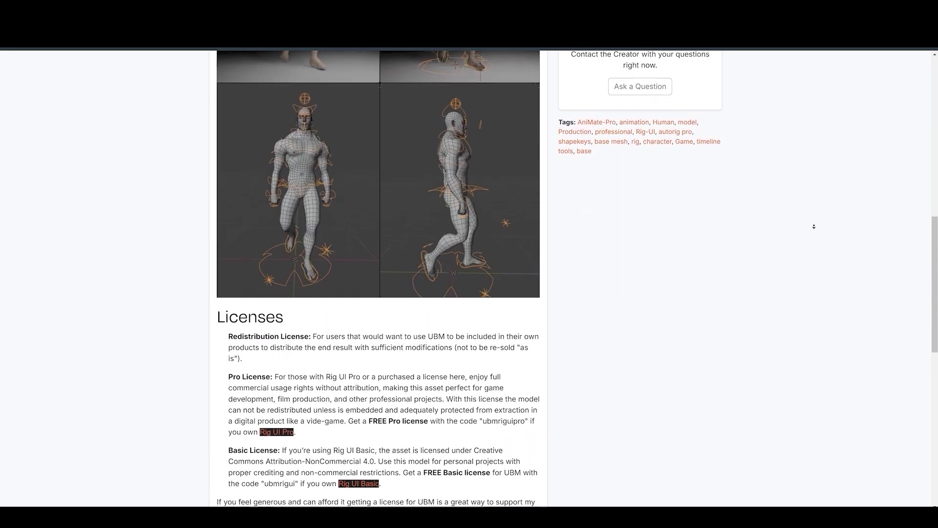
{"action": "scroll", "coordinate": [813, 226], "scroll_direction": "down", "scroll_amount": 6}
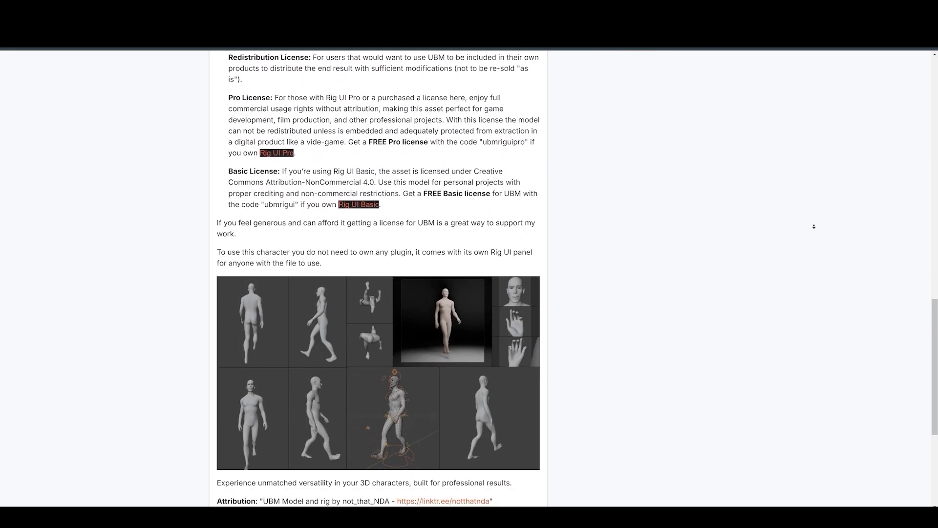
{"action": "scroll", "coordinate": [814, 226], "scroll_direction": "down", "scroll_amount": 2}
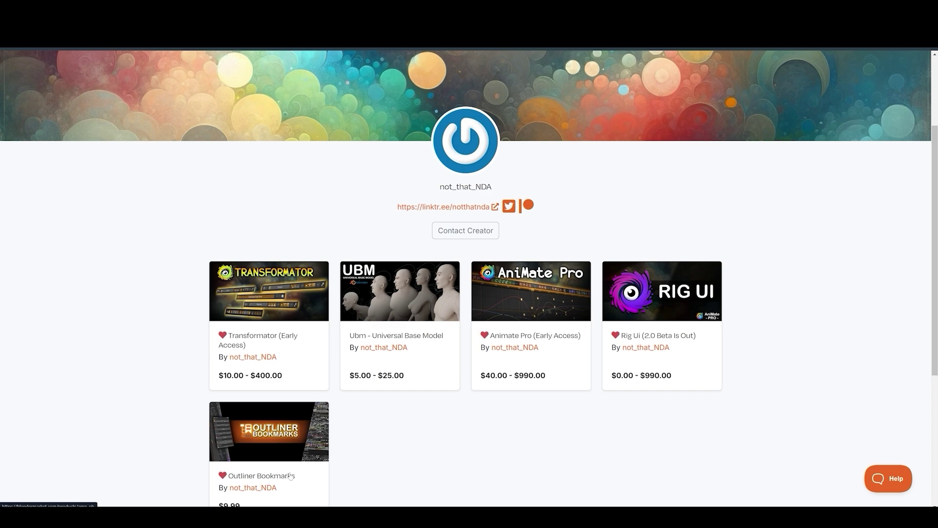
{"action": "scroll", "coordinate": [389, 448], "scroll_direction": "down", "scroll_amount": 1}
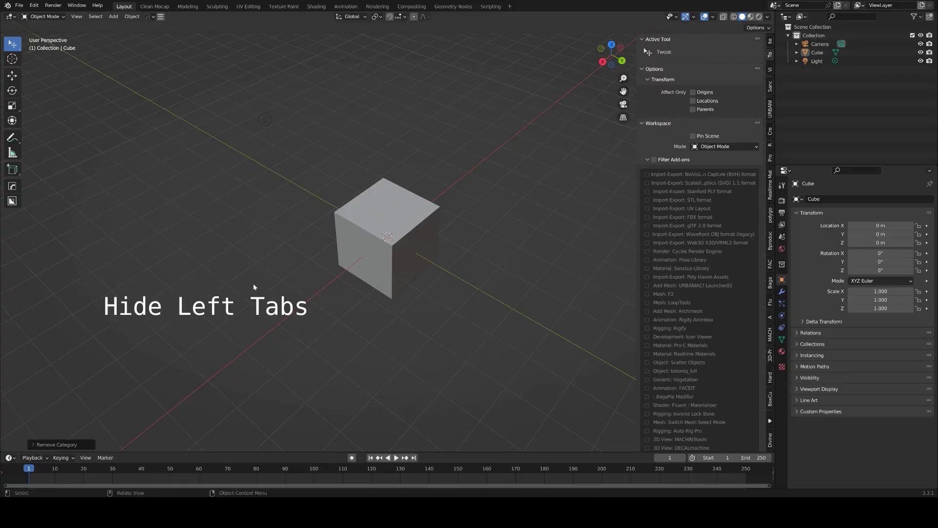
Step: Enable Hide left tabs and create the Rig, Env and Test categories
{"action": "left_click_drag", "start_coordinate": [262, 38], "coordinate": [608, 47]}
{"action": "left_click", "coordinate": [527, 144]}
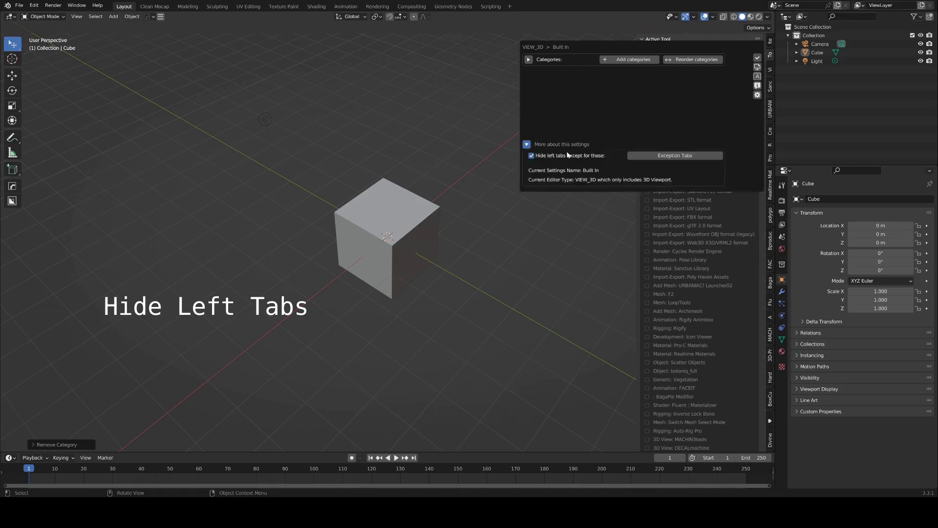
{"action": "left_click", "coordinate": [757, 59]}
{"action": "left_click", "coordinate": [528, 144]}
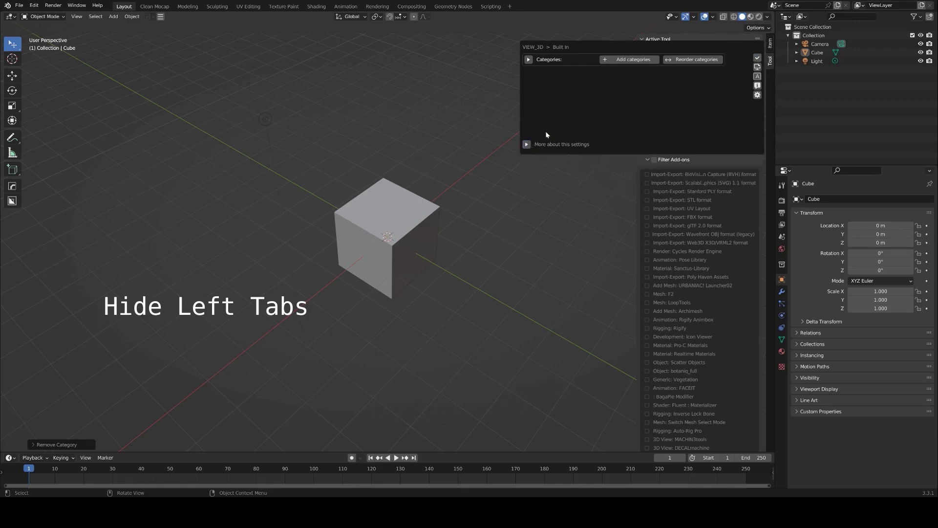
{"action": "left_click", "coordinate": [630, 59]}
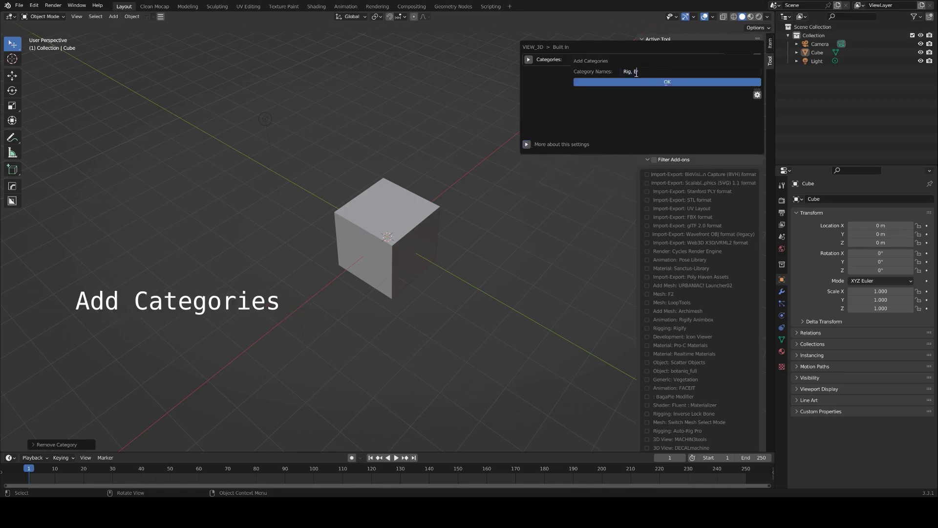
{"action": "key", "text": "Return"}
Step: Add the RA and Rigify tabs to the Rig category
{"action": "left_click", "coordinate": [643, 86]}
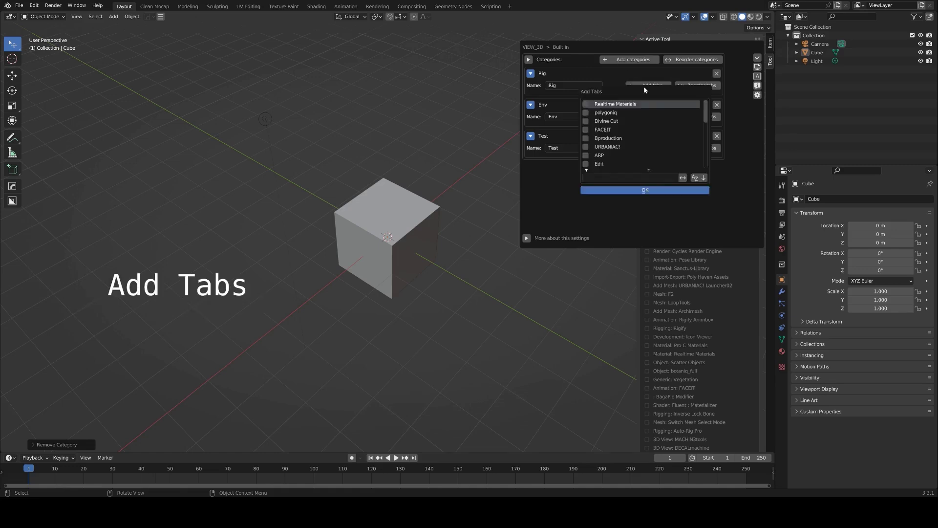
{"action": "scroll", "coordinate": [625, 132], "scroll_direction": "down", "scroll_amount": 5}
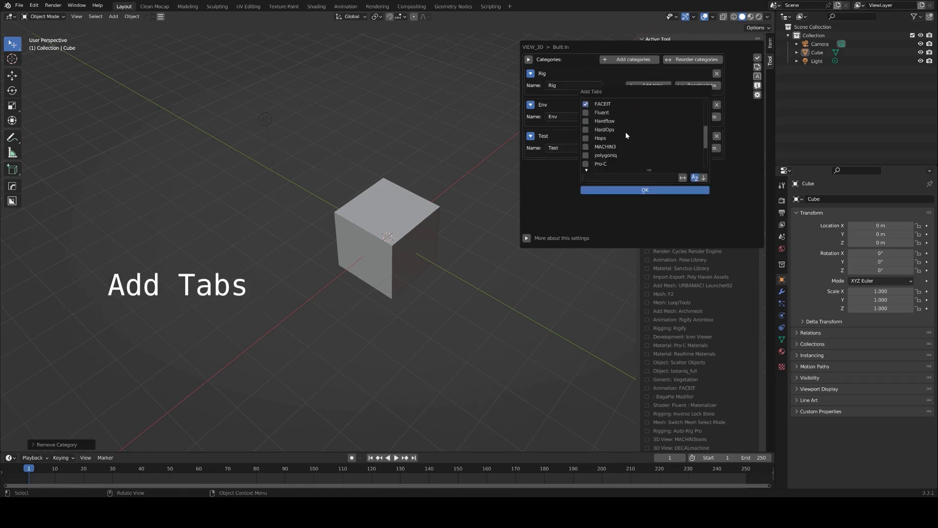
{"action": "left_click", "coordinate": [594, 139]}
{"action": "left_click", "coordinate": [586, 155]}
{"action": "left_click", "coordinate": [640, 190]}
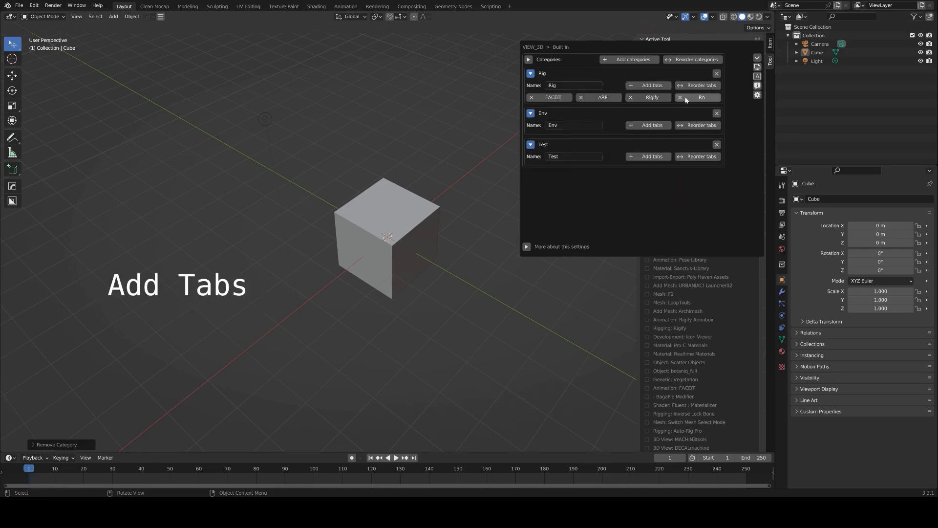
Step: Assign two tabs to the Env category and collapse it
{"action": "left_click", "coordinate": [650, 126]}
{"action": "scroll", "coordinate": [696, 186], "scroll_direction": "down", "scroll_amount": 1}
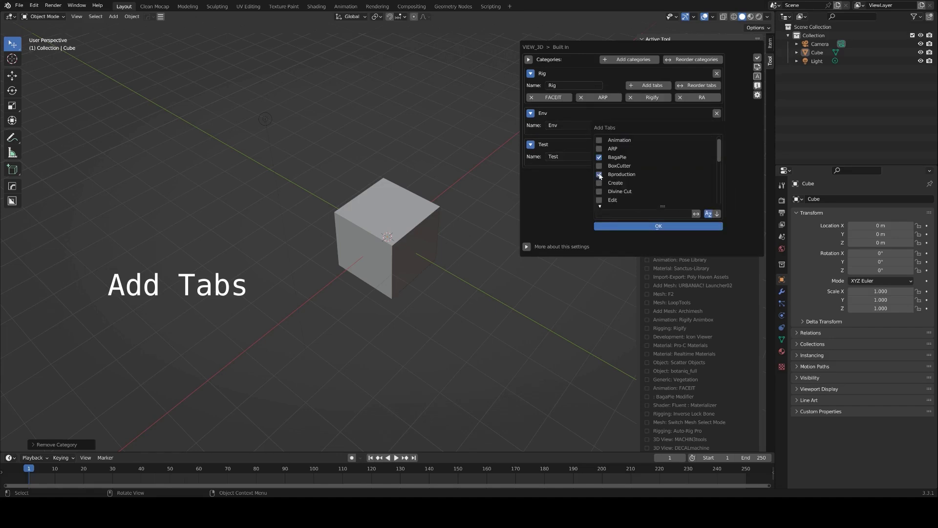
{"action": "scroll", "coordinate": [616, 174], "scroll_direction": "down", "scroll_amount": 7}
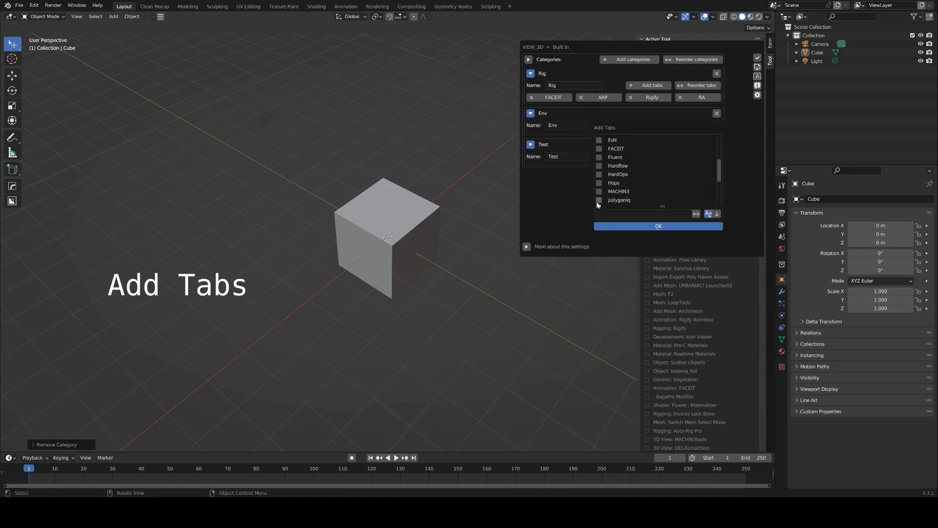
{"action": "left_click", "coordinate": [599, 199]}
{"action": "scroll", "coordinate": [635, 181], "scroll_direction": "down", "scroll_amount": 2}
{"action": "left_click", "coordinate": [599, 186]}
{"action": "left_click", "coordinate": [658, 225]}
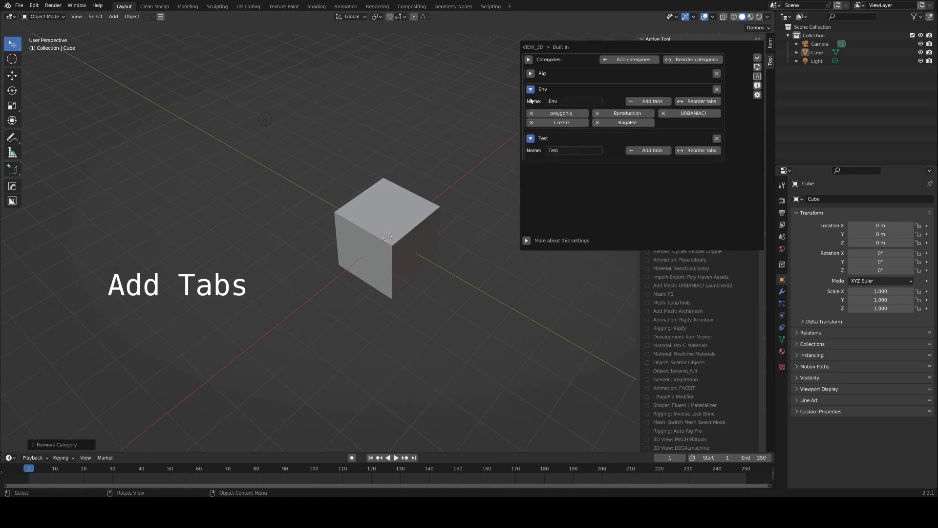
{"action": "left_click", "coordinate": [530, 89]}
Step: Assign five tabs to the Test category
{"action": "left_click", "coordinate": [652, 117]}
{"action": "scroll", "coordinate": [587, 155], "scroll_direction": "down", "scroll_amount": 2}
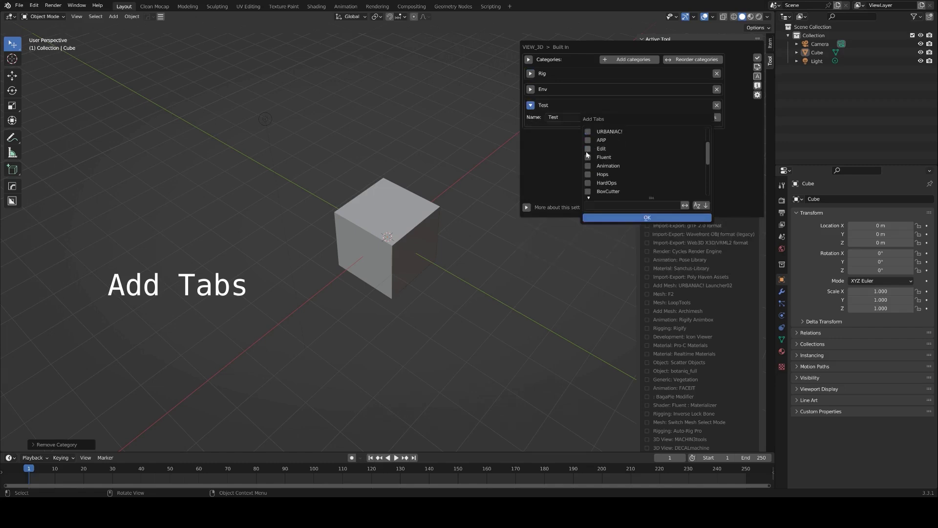
{"action": "left_click", "coordinate": [588, 149]}
{"action": "left_click", "coordinate": [588, 157]}
{"action": "left_click", "coordinate": [588, 165]}
{"action": "left_click", "coordinate": [588, 183]}
{"action": "left_click", "coordinate": [588, 191]}
{"action": "scroll", "coordinate": [592, 186], "scroll_direction": "down", "scroll_amount": 2}
{"action": "left_click", "coordinate": [647, 218]}
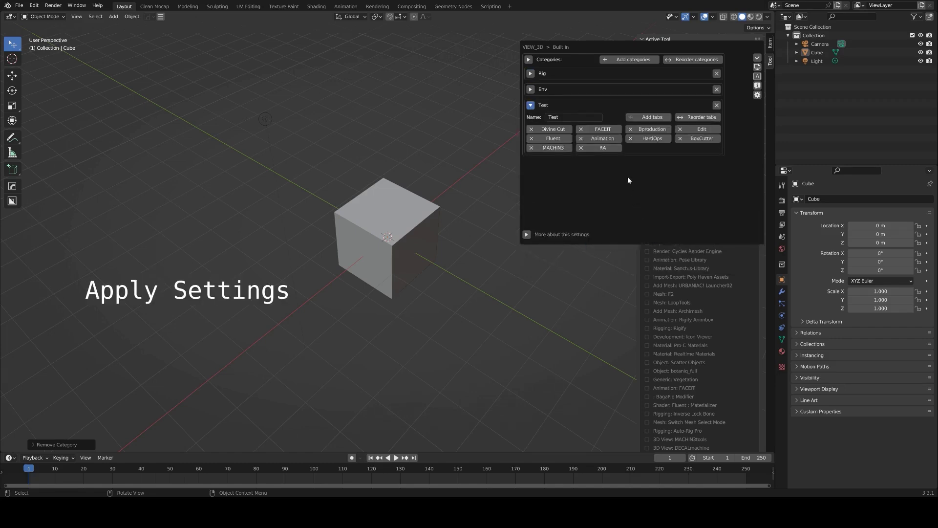
Step: Apply the categories and browse the Rig sub-tabs, ending on FACEIT
{"action": "left_click", "coordinate": [757, 58]}
{"action": "left_click", "coordinate": [685, 52]}
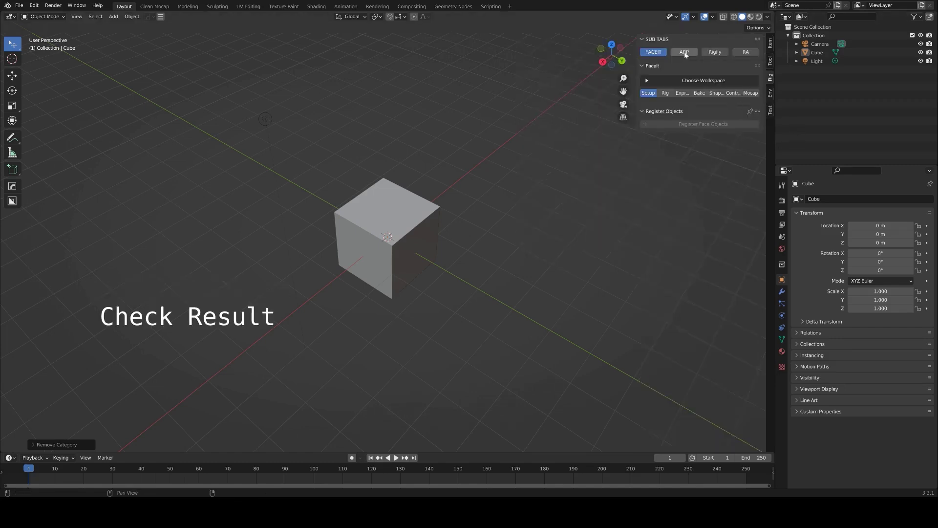
{"action": "left_click", "coordinate": [746, 52]}
{"action": "left_click", "coordinate": [654, 51]}
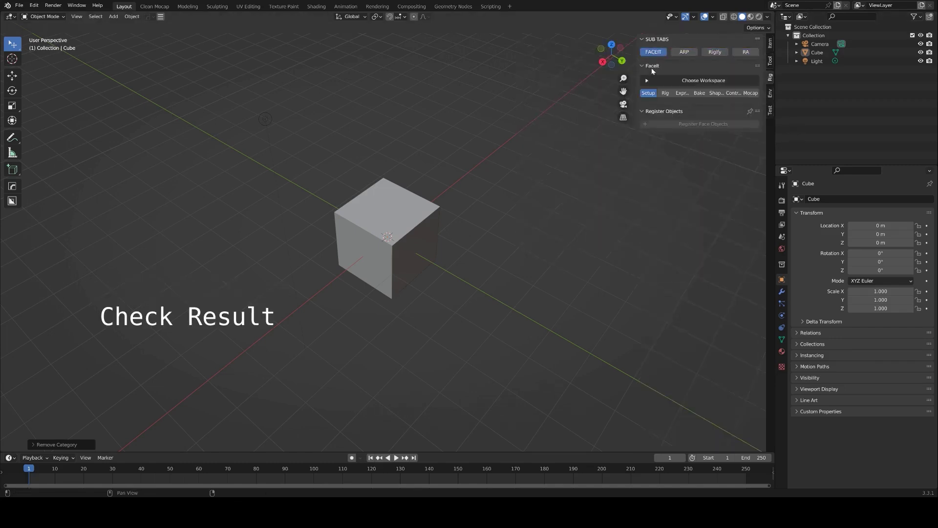
Step: Add a workspace setting named For Test with categories Test, Mat and Cat Name
{"action": "left_click", "coordinate": [161, 16]}
{"action": "left_click_drag", "start_coordinate": [247, 25], "coordinate": [290, 51]}
{"action": "left_click", "coordinate": [436, 70]}
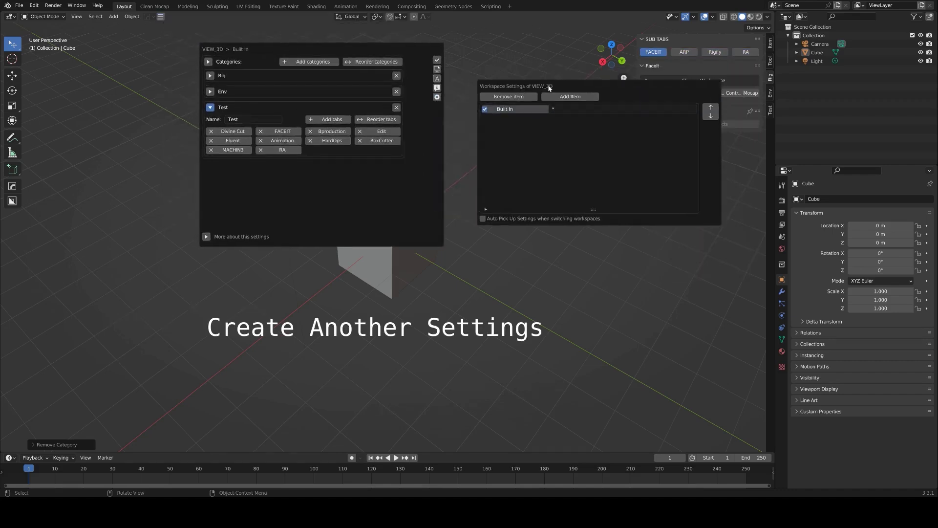
{"action": "left_click", "coordinate": [570, 95]}
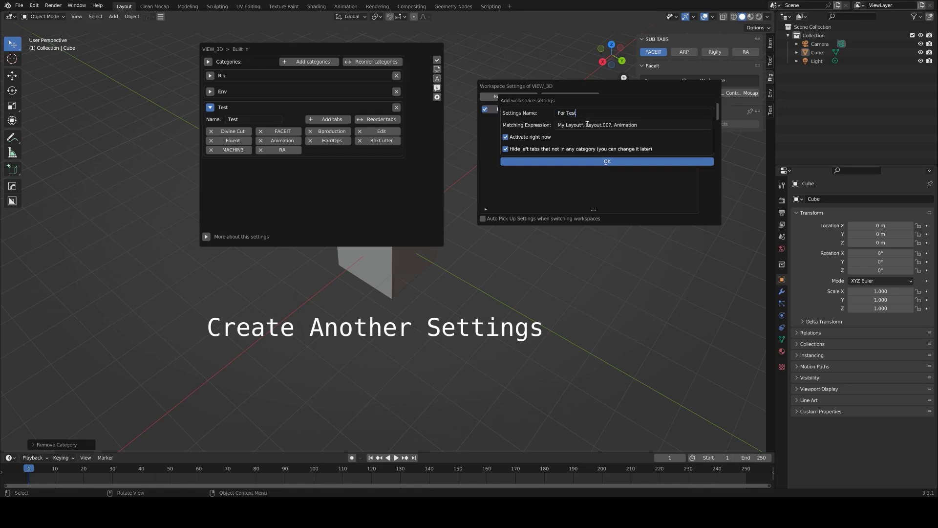
{"action": "key", "text": "Return"}
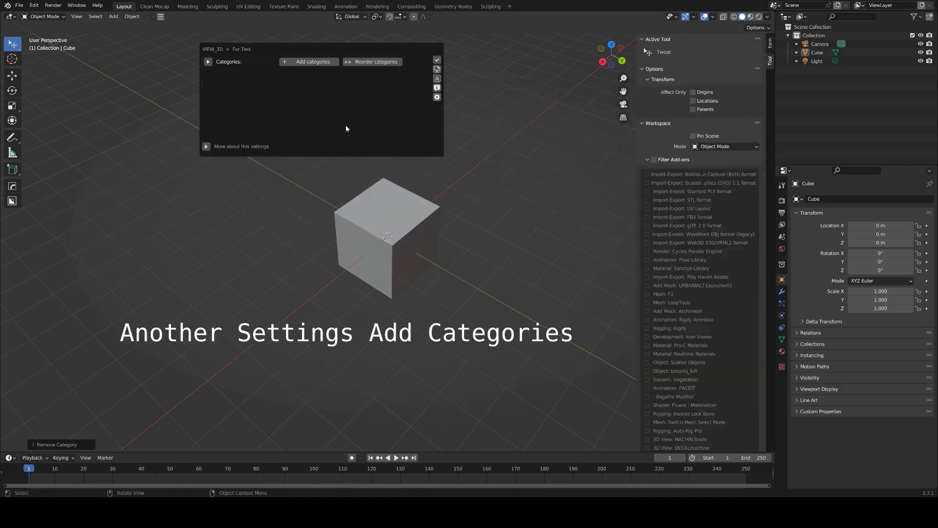
{"action": "left_click", "coordinate": [220, 147]}
{"action": "left_click", "coordinate": [220, 147]}
{"action": "left_click", "coordinate": [308, 62]}
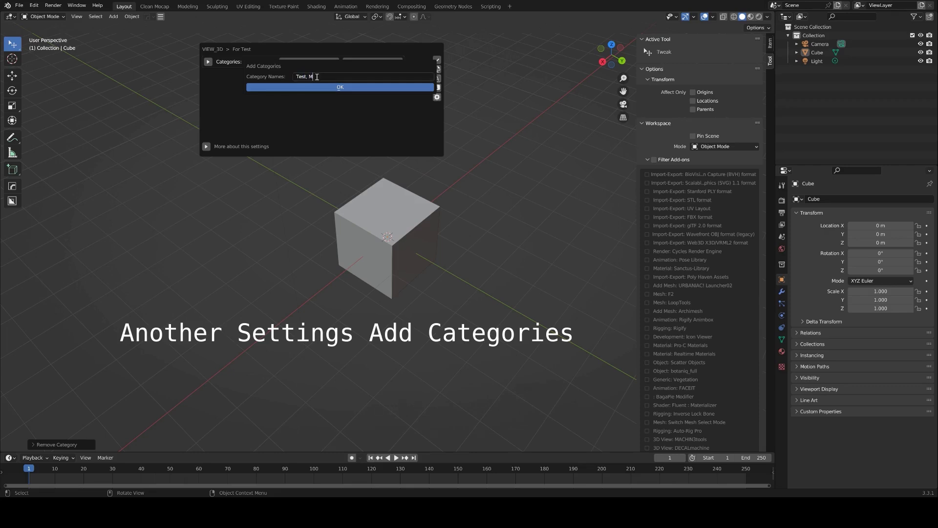
{"action": "type", "text": "Test, Mat, Cat Name"}
{"action": "key", "text": "Return"}
Step: Give the Test category a tab plus Rigify and Bproduction, sorting the list alphabetically
{"action": "left_click", "coordinate": [317, 87]}
{"action": "left_click", "coordinate": [342, 88]}
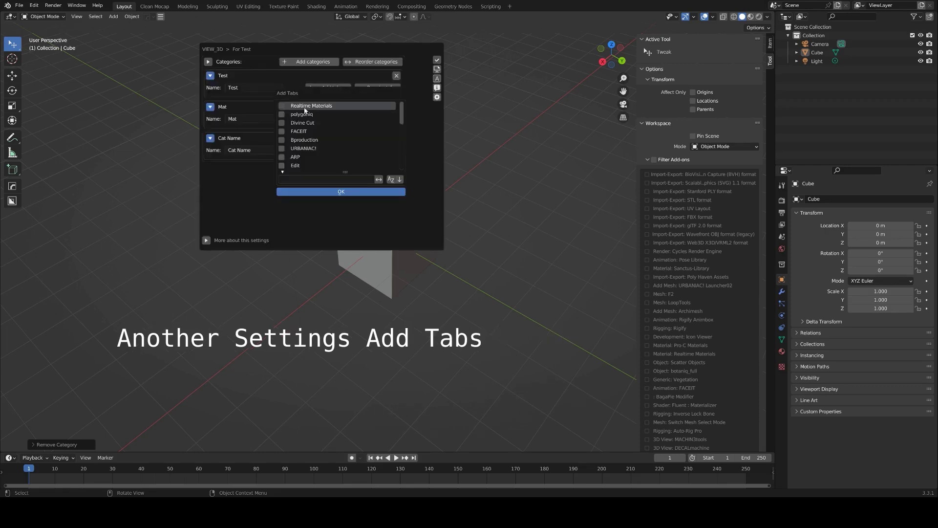
{"action": "scroll", "coordinate": [305, 136], "scroll_direction": "down", "scroll_amount": 5}
{"action": "left_click", "coordinate": [281, 114]}
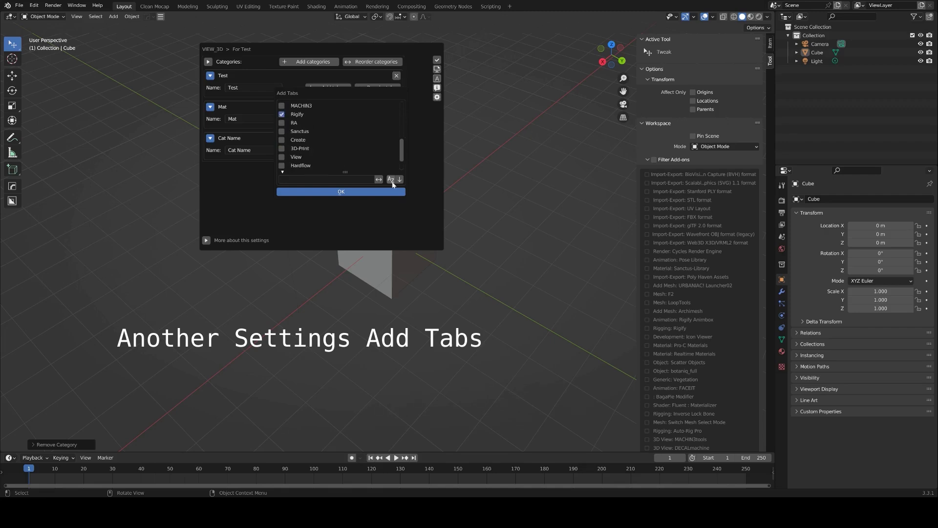
{"action": "left_click", "coordinate": [391, 179]}
{"action": "left_click", "coordinate": [281, 148]}
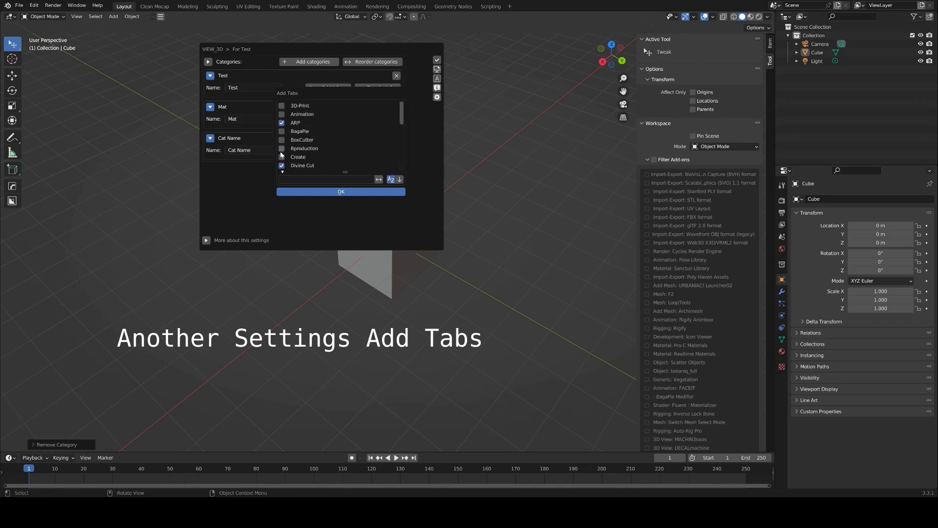
{"action": "left_click", "coordinate": [341, 192]}
Step: Add HardOps to Mat and MACHIN3 to Cat Name, then apply the For Test setting
{"action": "left_click", "coordinate": [328, 137]}
{"action": "left_click", "coordinate": [276, 207]}
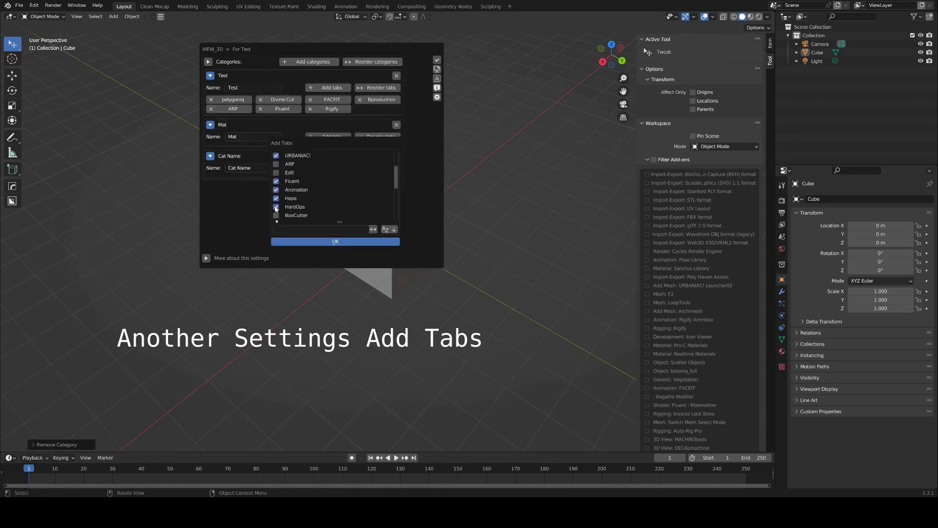
{"action": "scroll", "coordinate": [279, 203], "scroll_direction": "down", "scroll_amount": 2}
{"action": "left_click", "coordinate": [346, 241]}
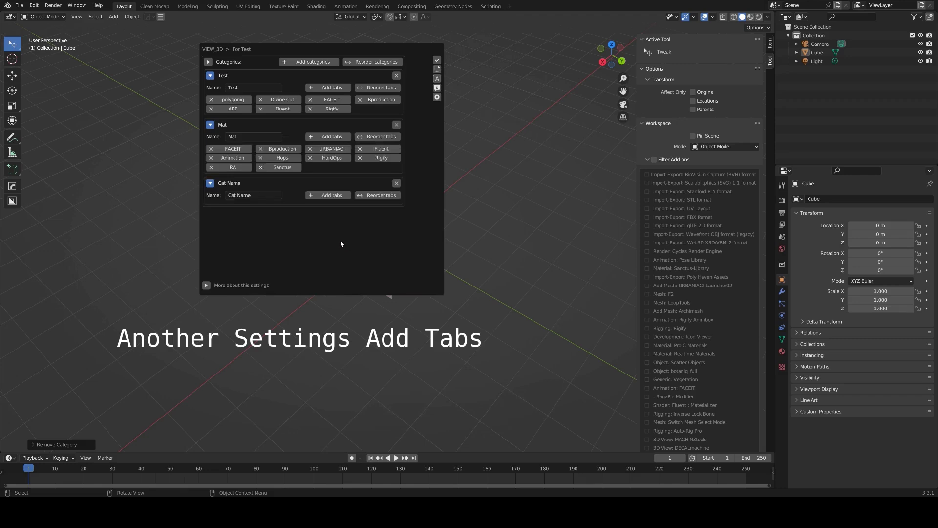
{"action": "left_click", "coordinate": [335, 197]}
{"action": "left_click", "coordinate": [275, 239]}
{"action": "scroll", "coordinate": [276, 247], "scroll_direction": "down", "scroll_amount": 2}
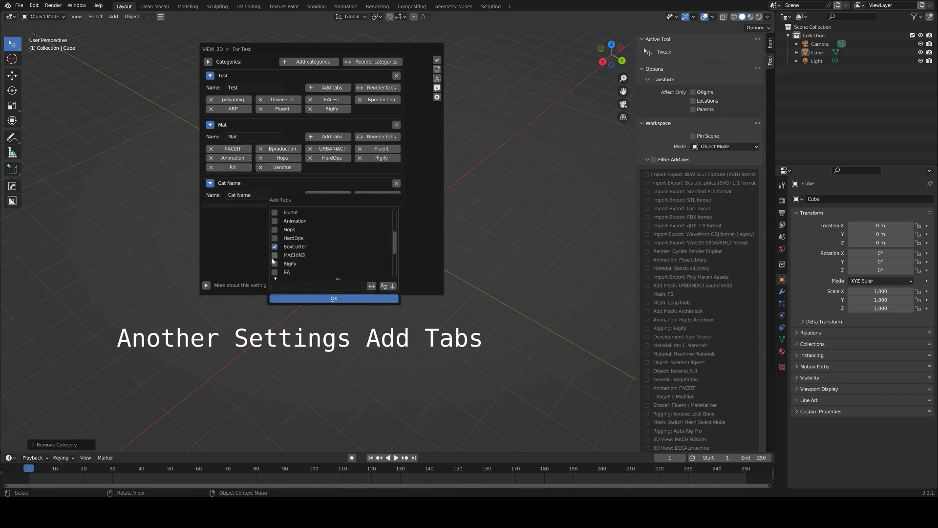
{"action": "left_click", "coordinate": [359, 298]}
{"action": "left_click", "coordinate": [438, 61]}
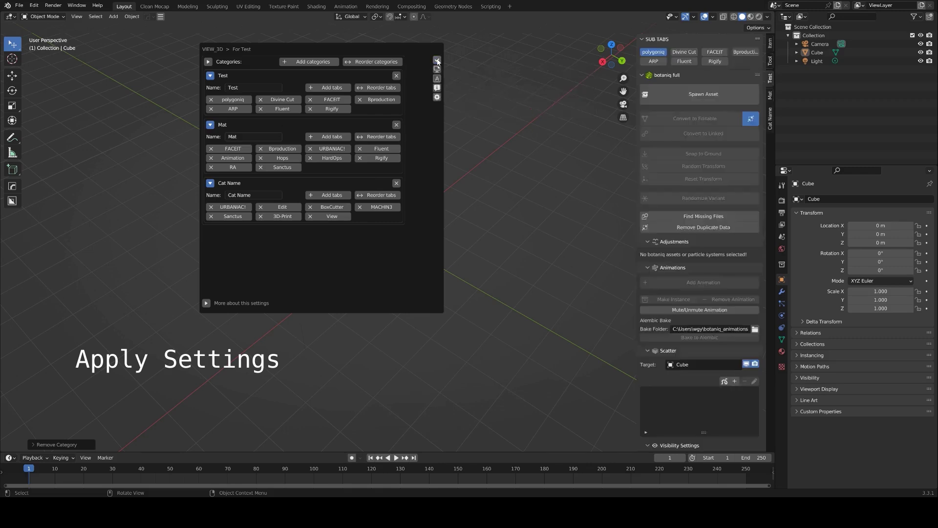